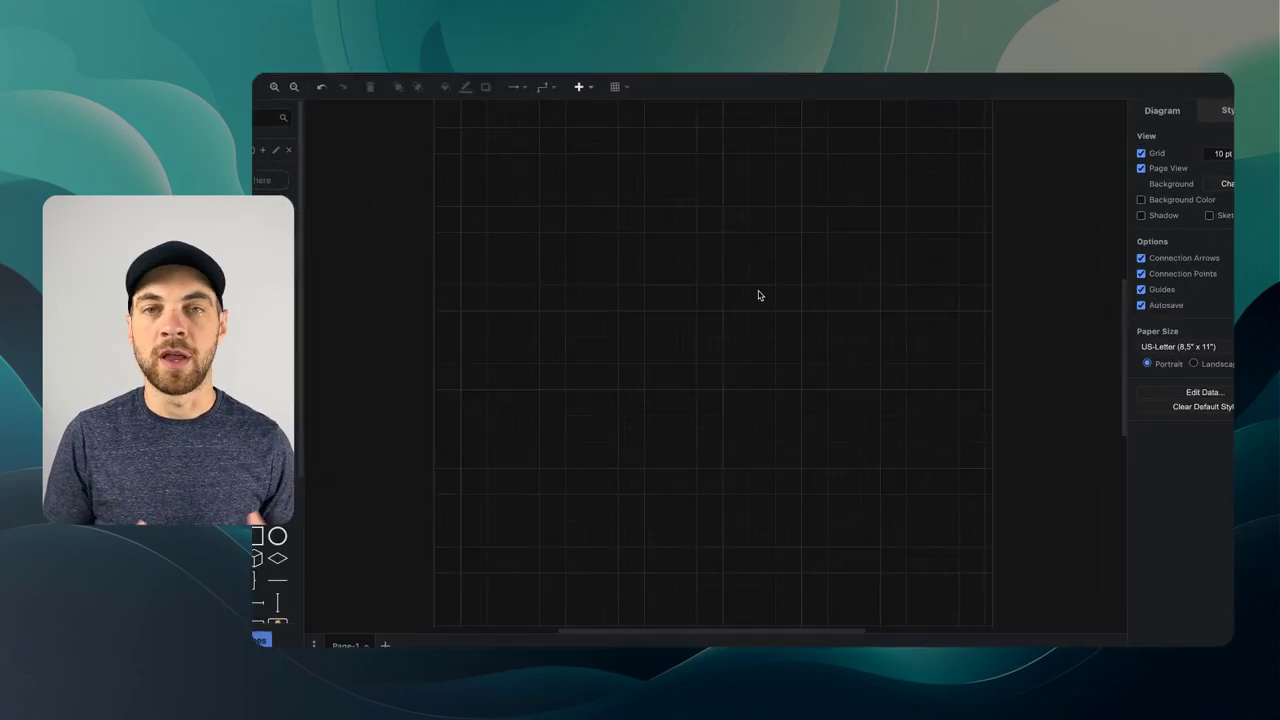
Move the bulleted list to the page's top-left, enlarge it, and delete the Value 1–3 placeholders.
click(280, 470)
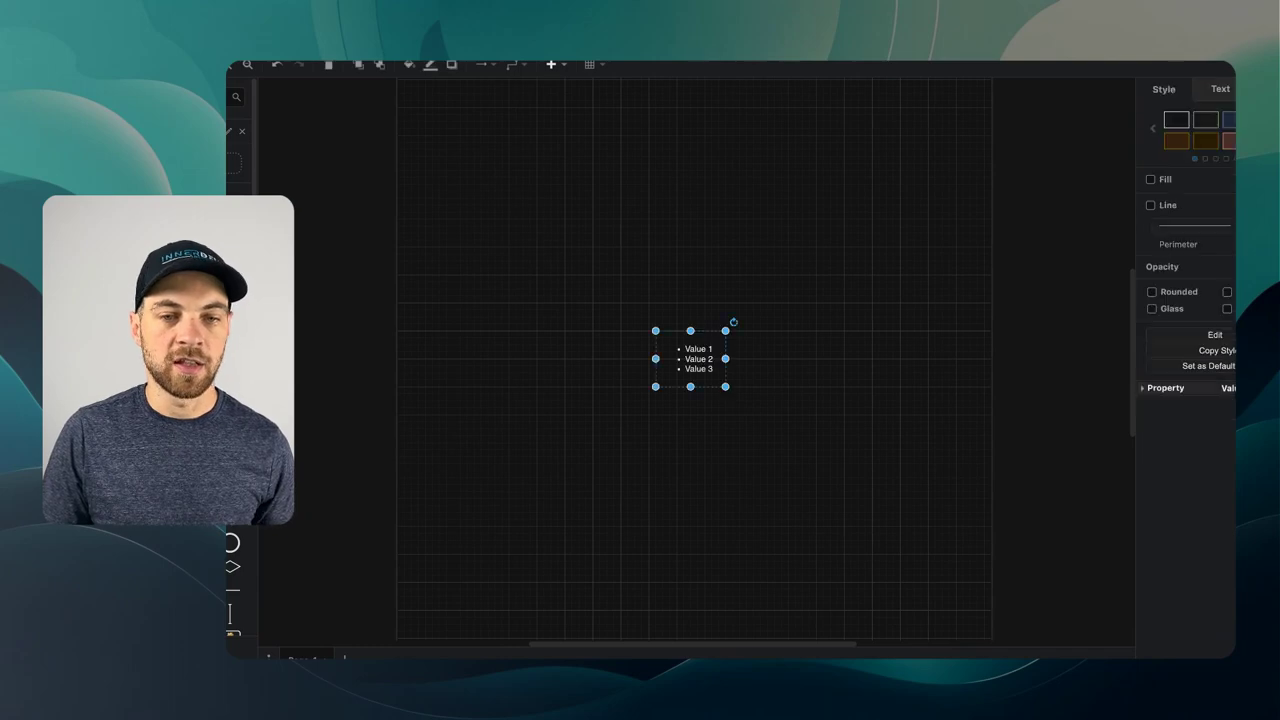
drag(685, 348, 669, 323)
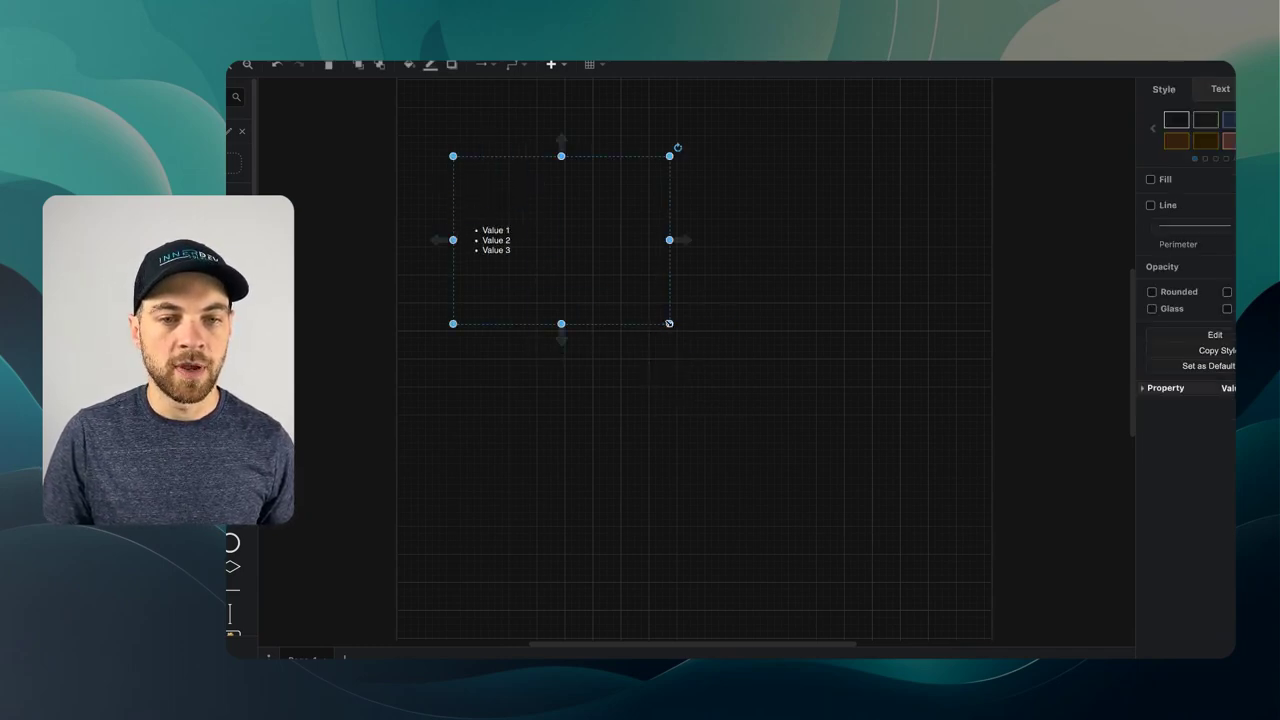
double_click(533, 241)
key(BackSpace)
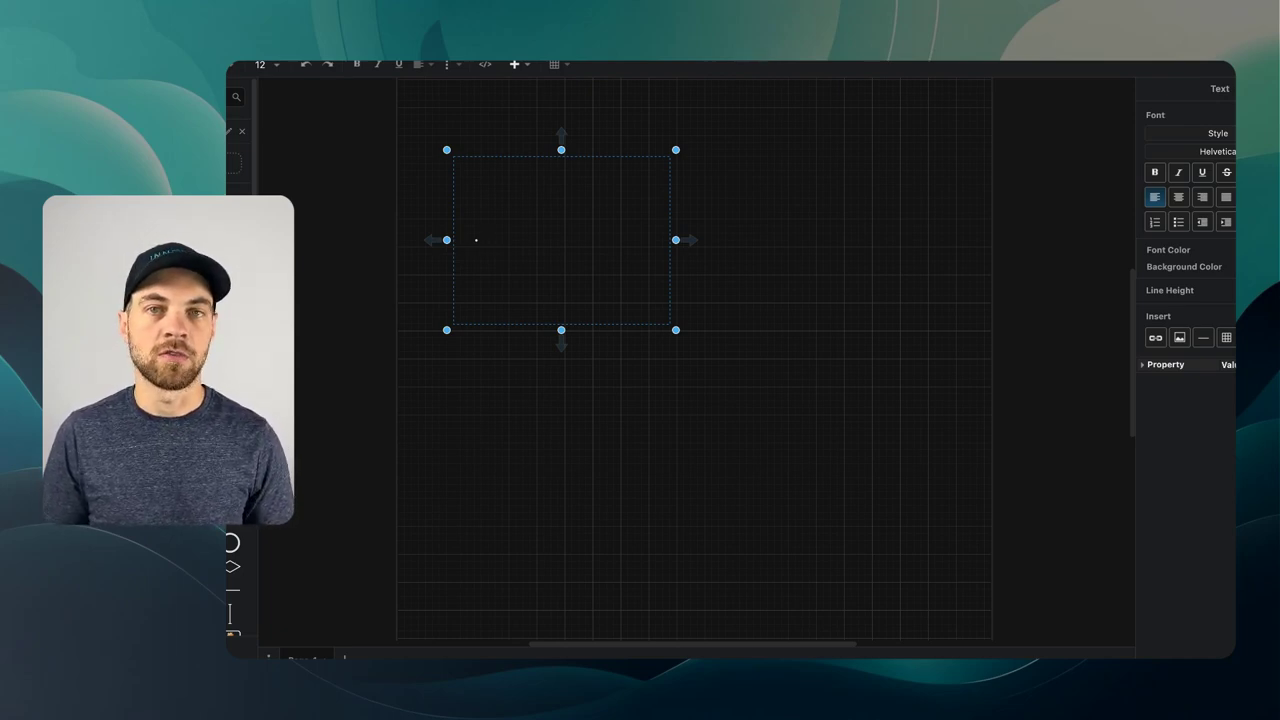
Type bullets: Quote Request; Create quote > send the quote; If ordered > enter into system; Confirm the order > send confirmation.
text(Quote Reques)
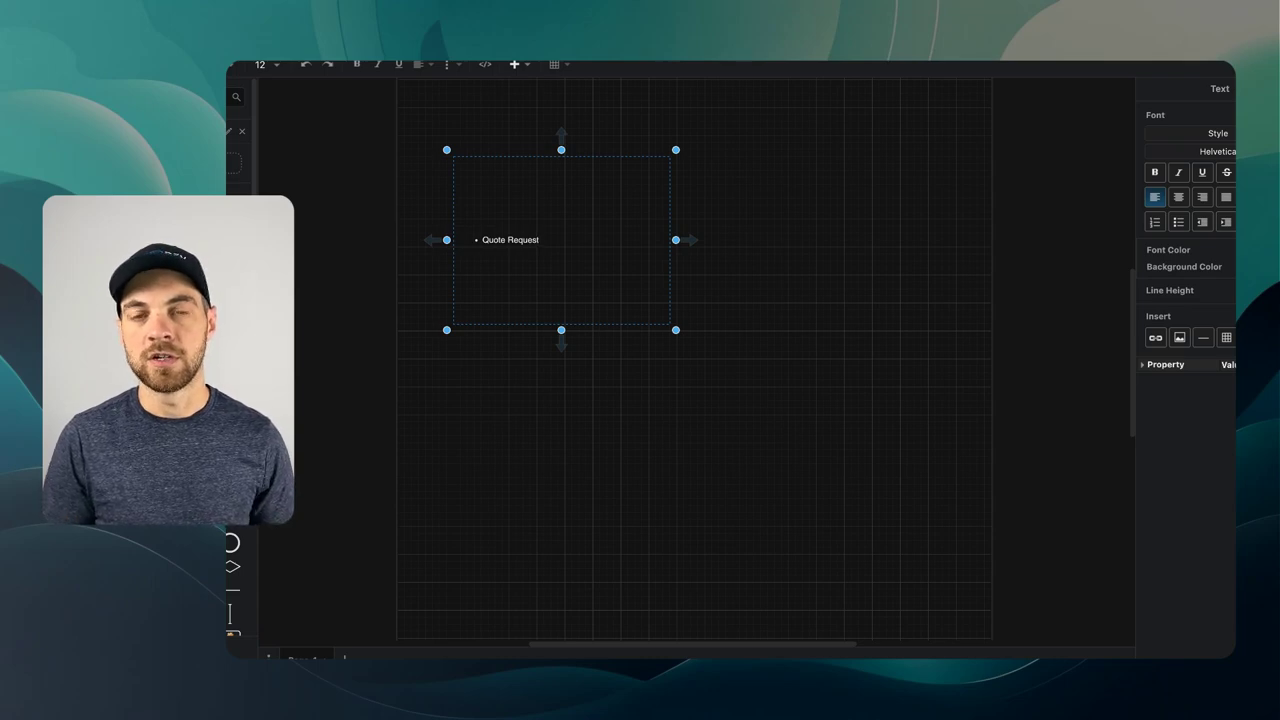
text(t)
key(Return)
text(Create quote > send the quote)
key(Return)
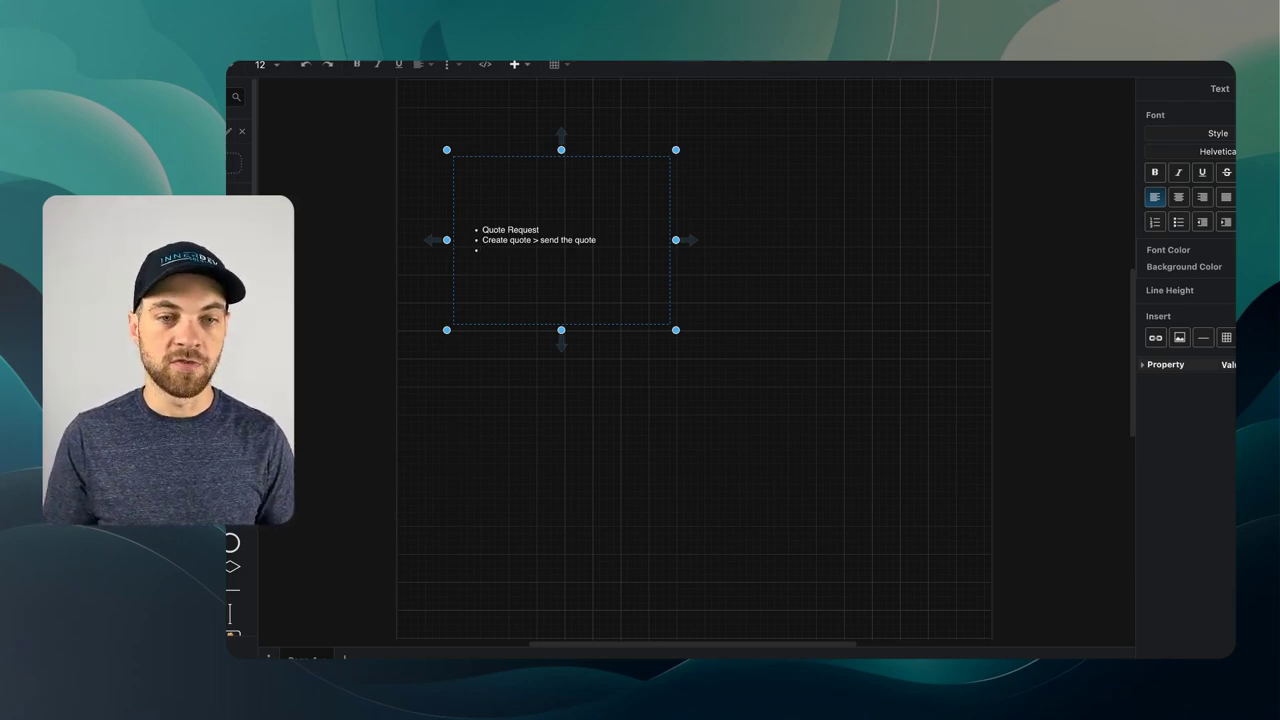
text(If ordere)
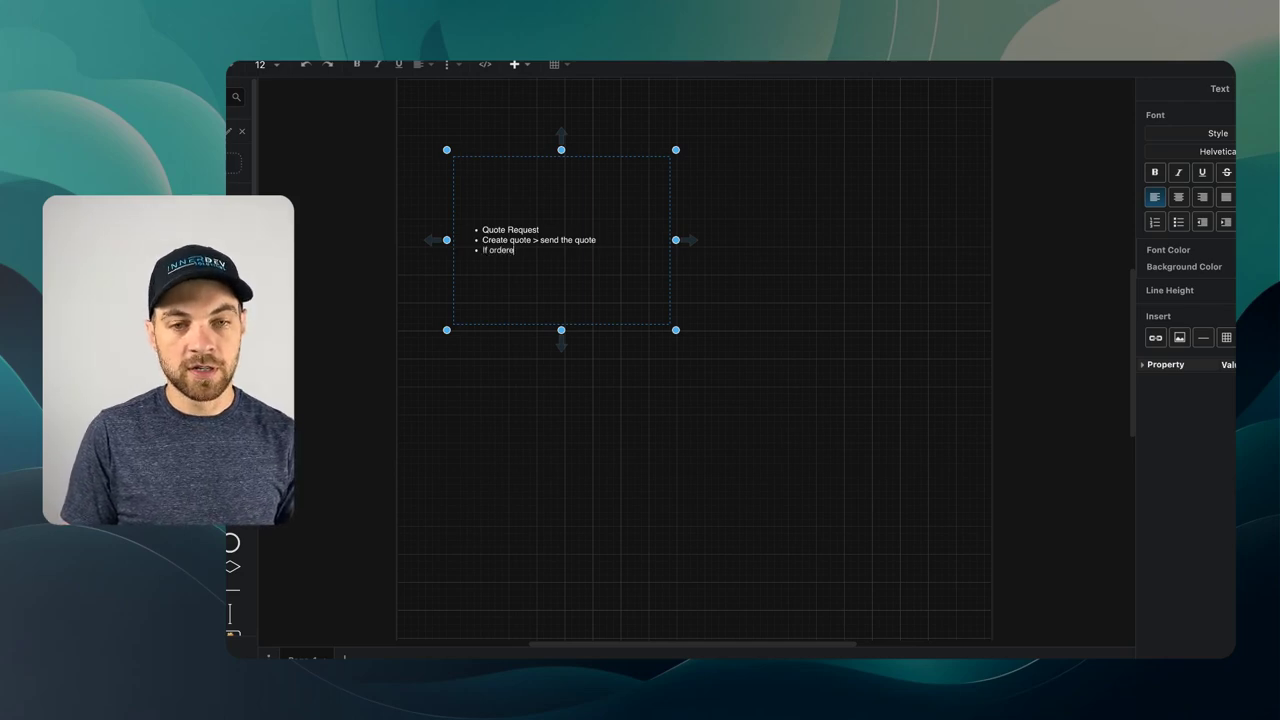
text(d > enter into the sytem)
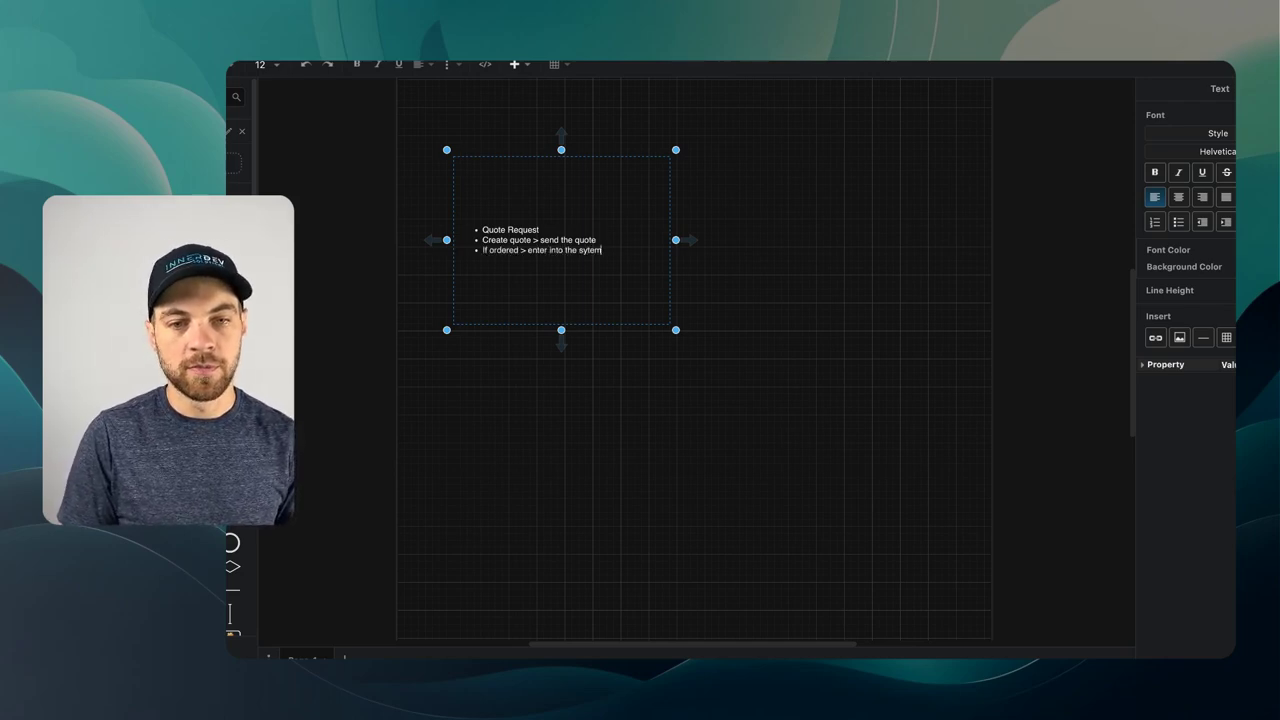
text( or change)
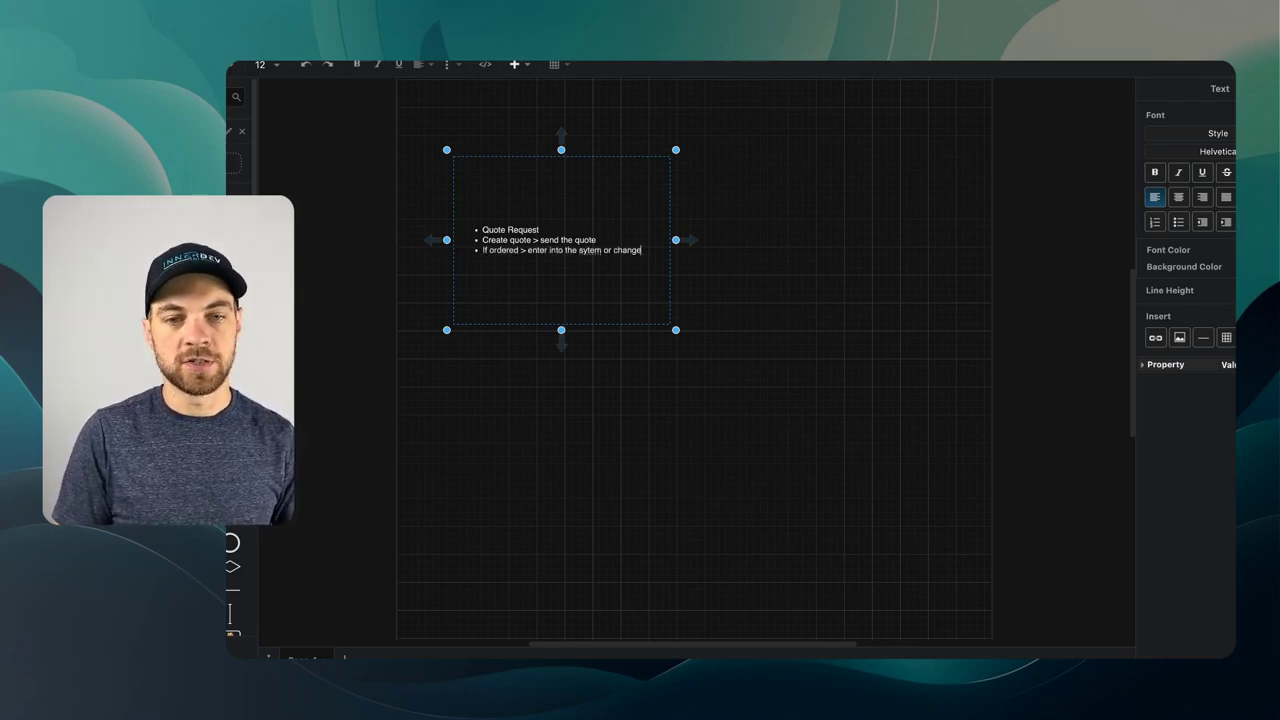
text( status to ordered)
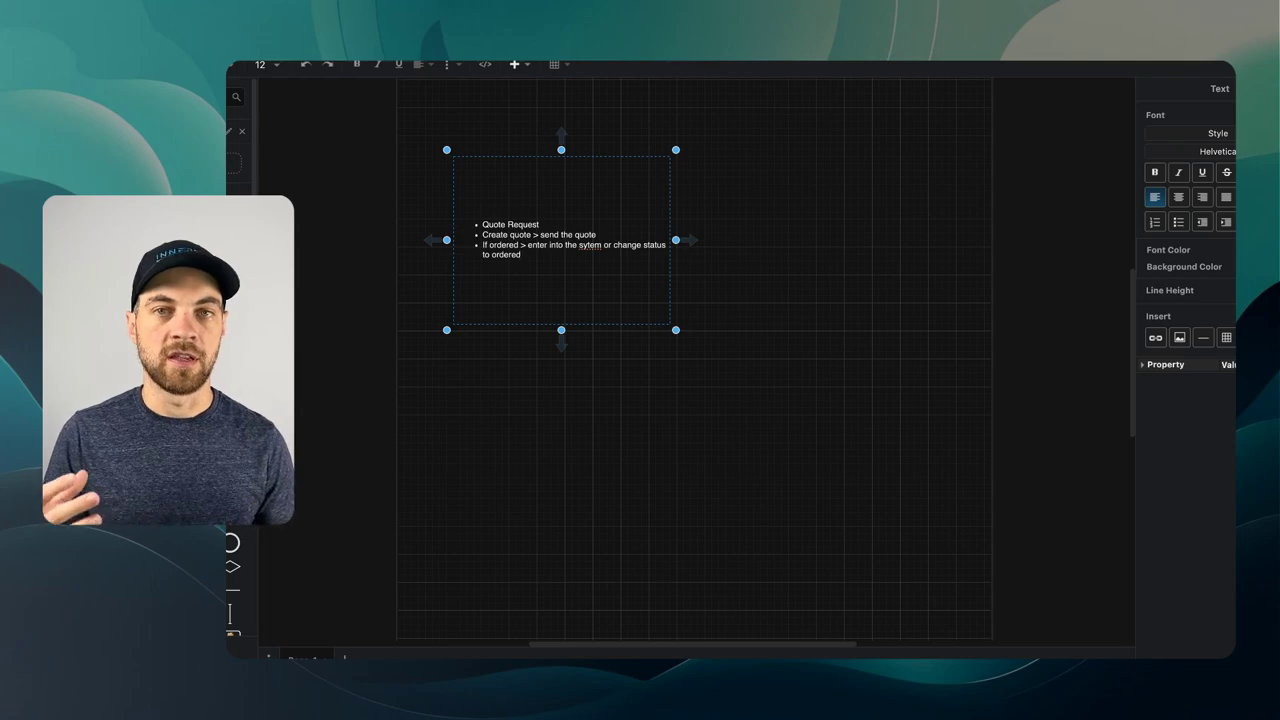
key(Return)
text(Confirm)
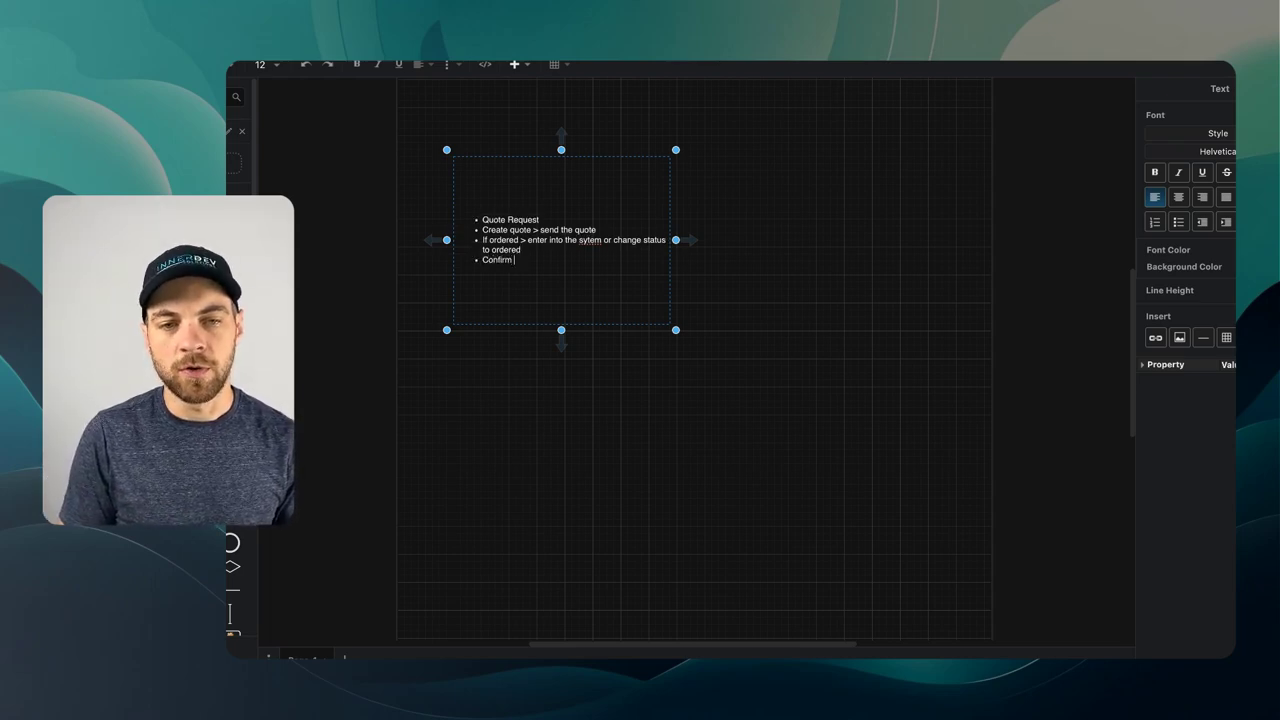
text(the order > send confi)
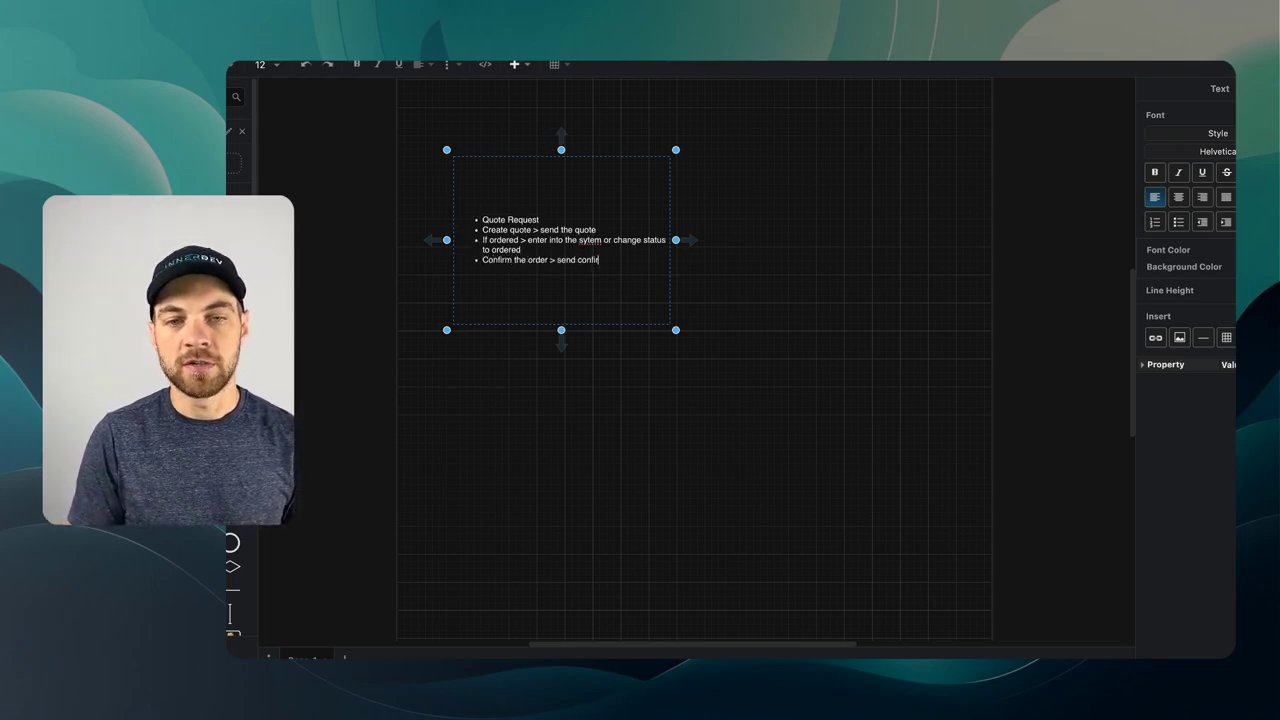
text(rmation)
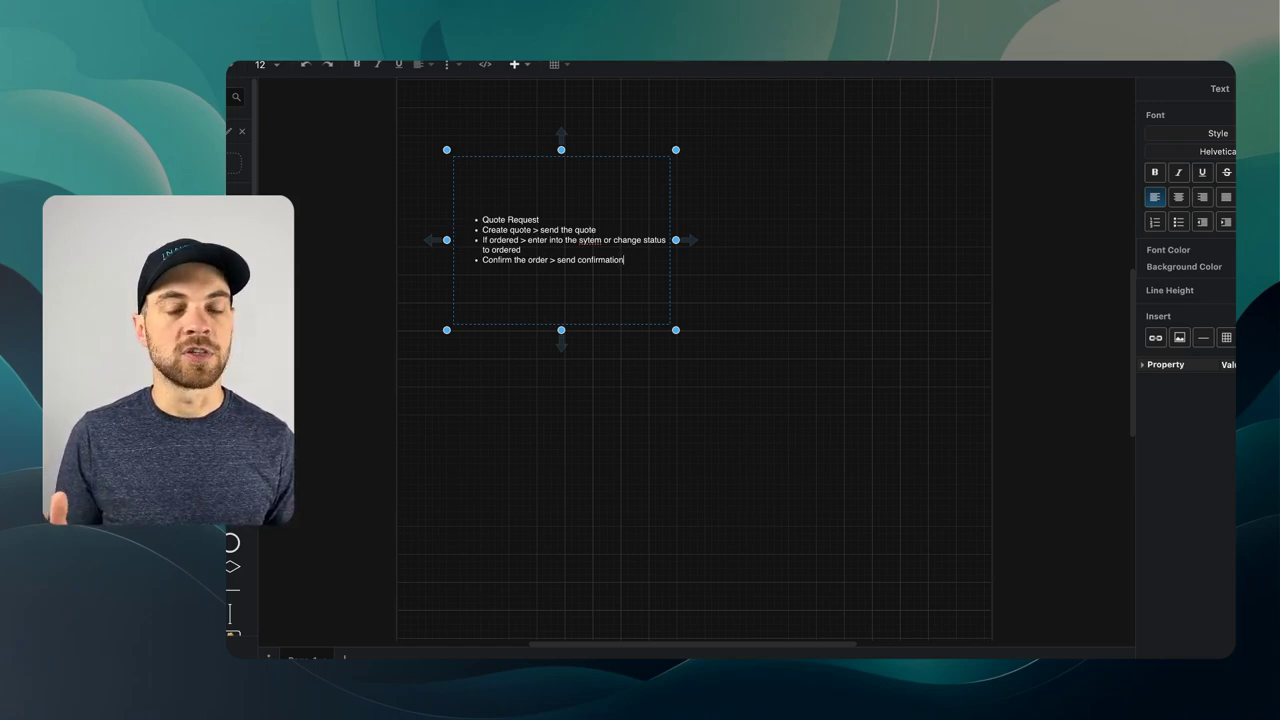
Add bullets 'Check the inventory' and 'If raw material are in stock we can continue the process > build'.
key(Return)
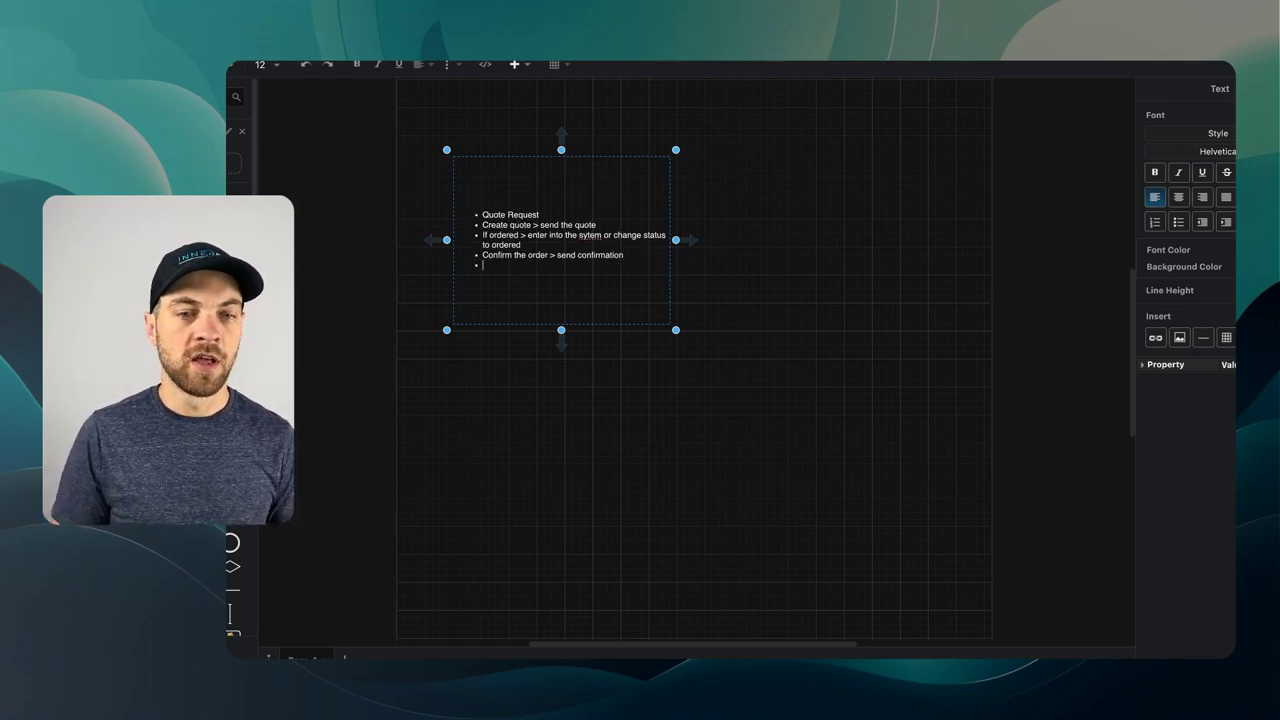
text(Check the inventory)
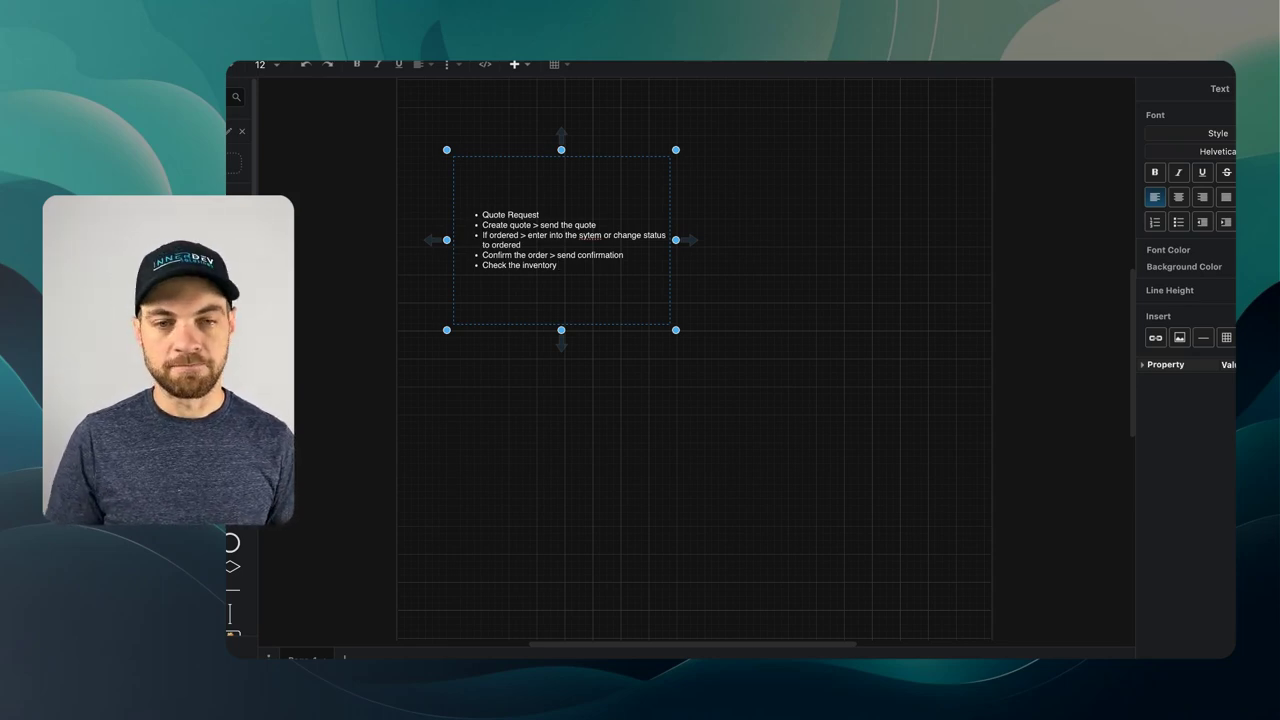
key(Return)
text(If raw material a)
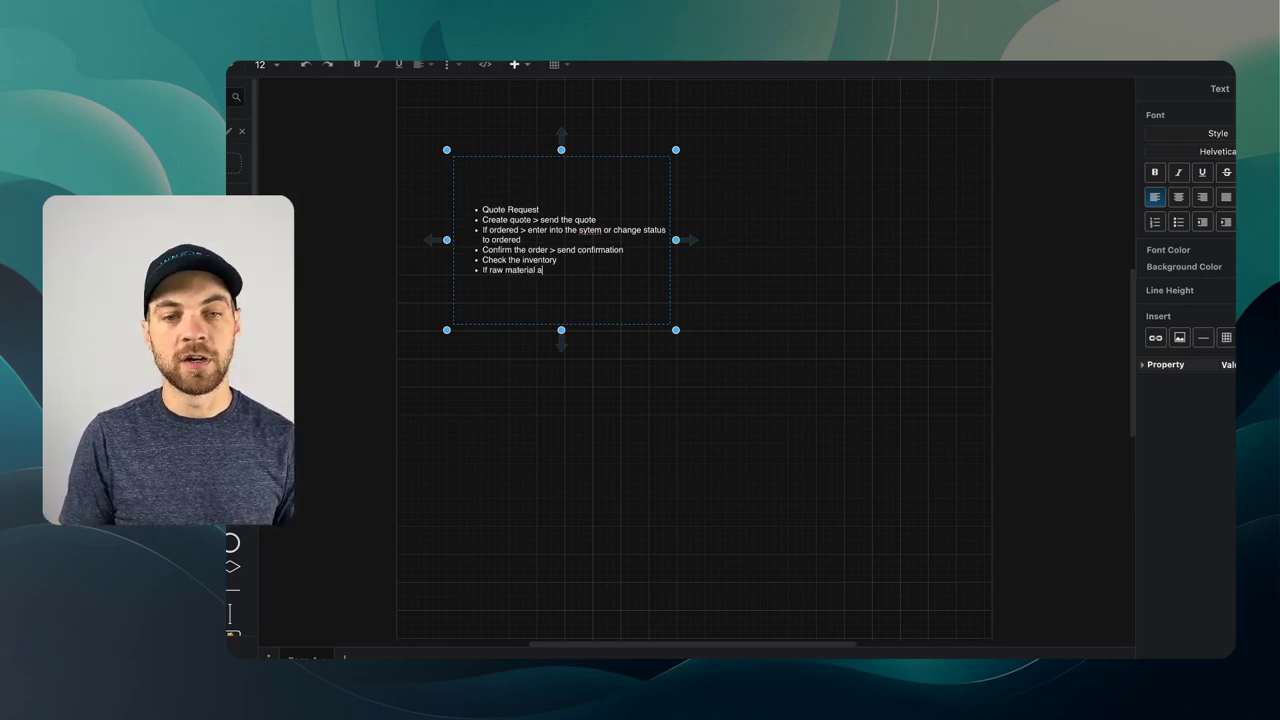
text(re in stock we )
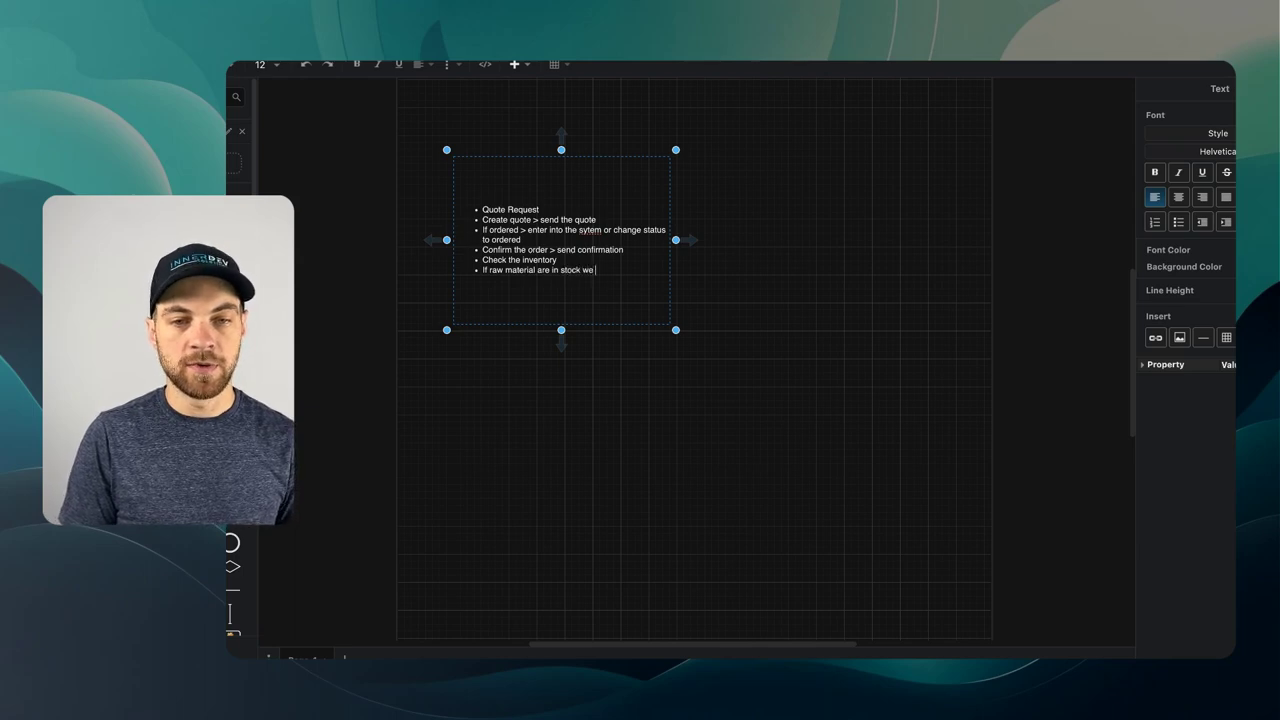
text(can continue the )
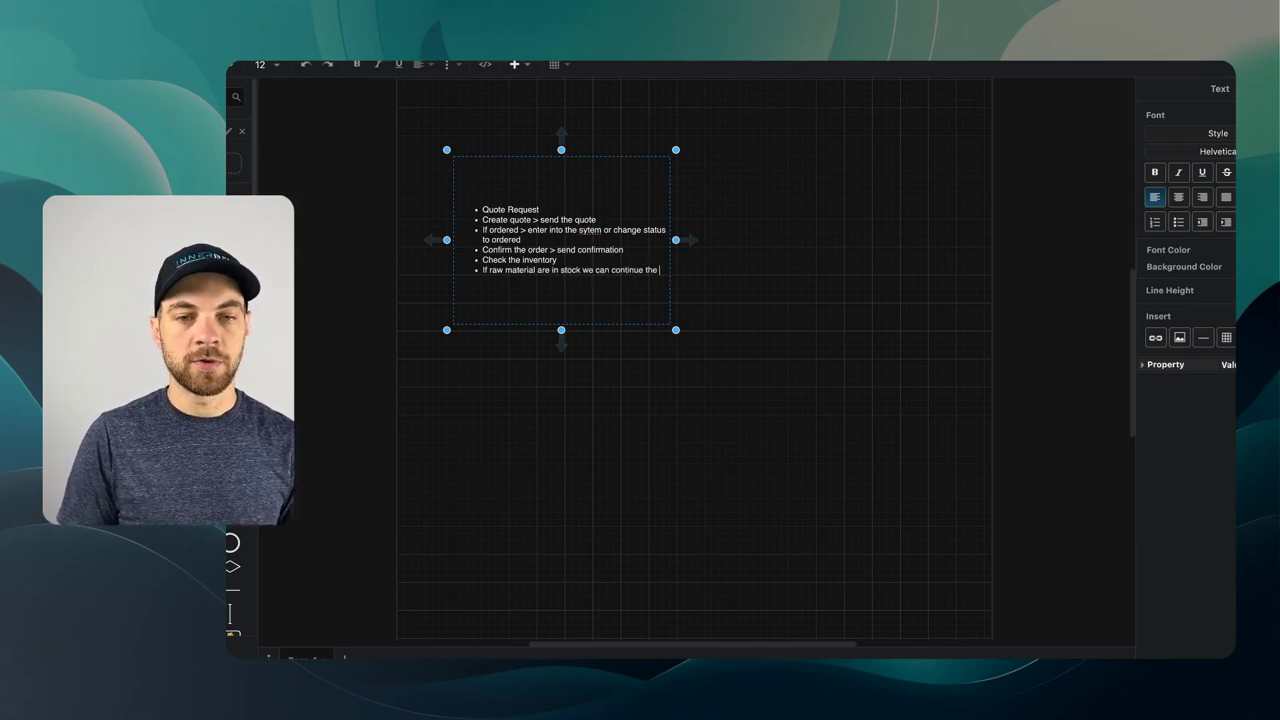
text(process > build)
Add an indented 'If materials out of stock then order raw materials' sub-bullet, then 'Material in stock > assign tasks'.
key(Return)
key(Tab)
text(If)
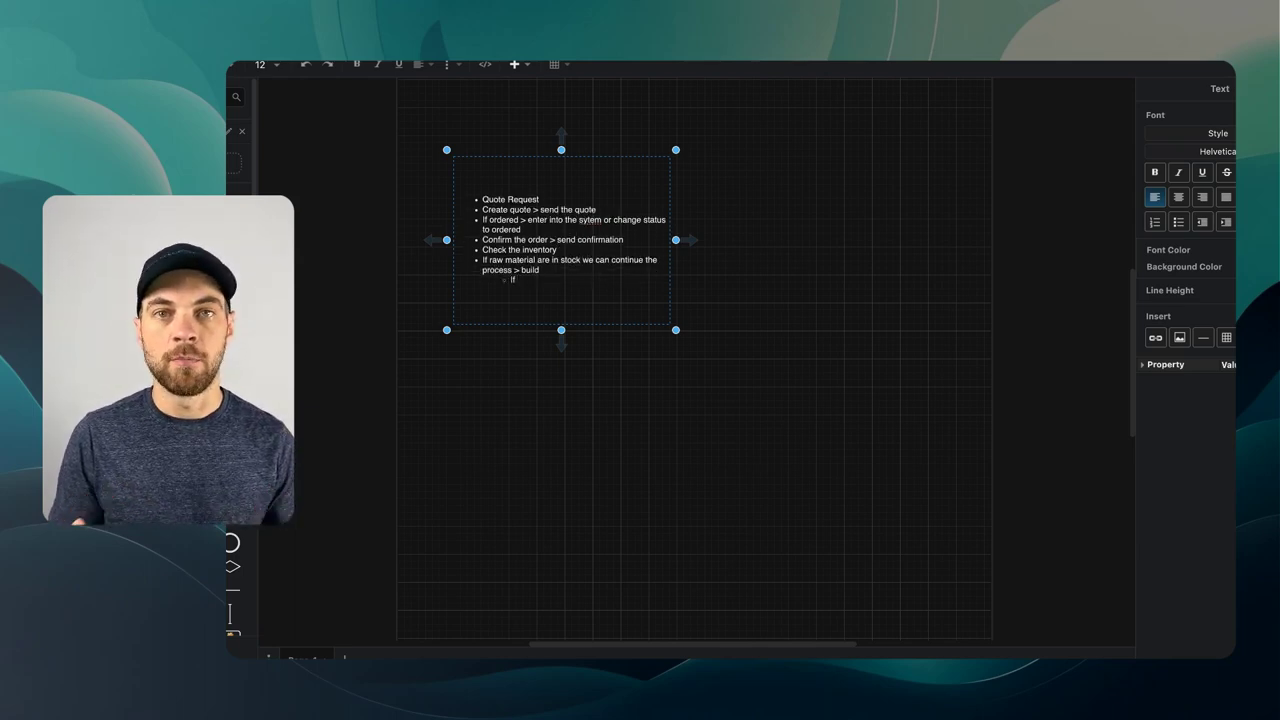
text( materials )
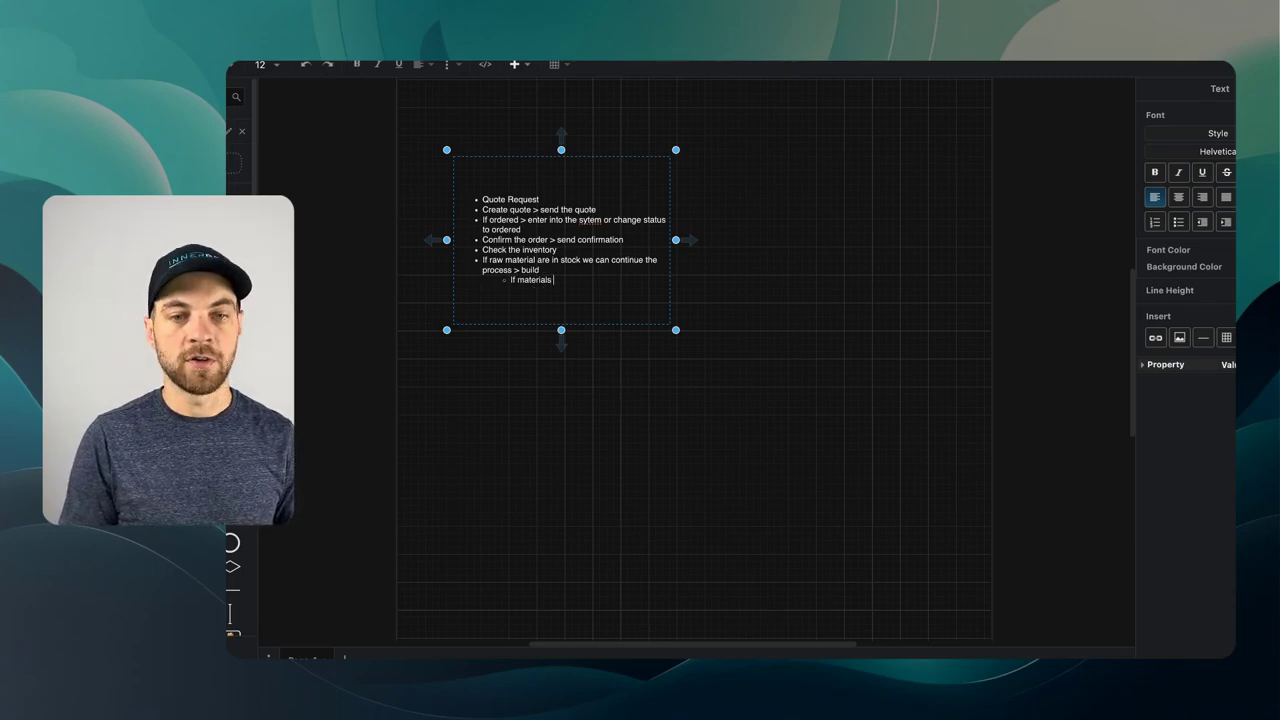
text(out of stock then)
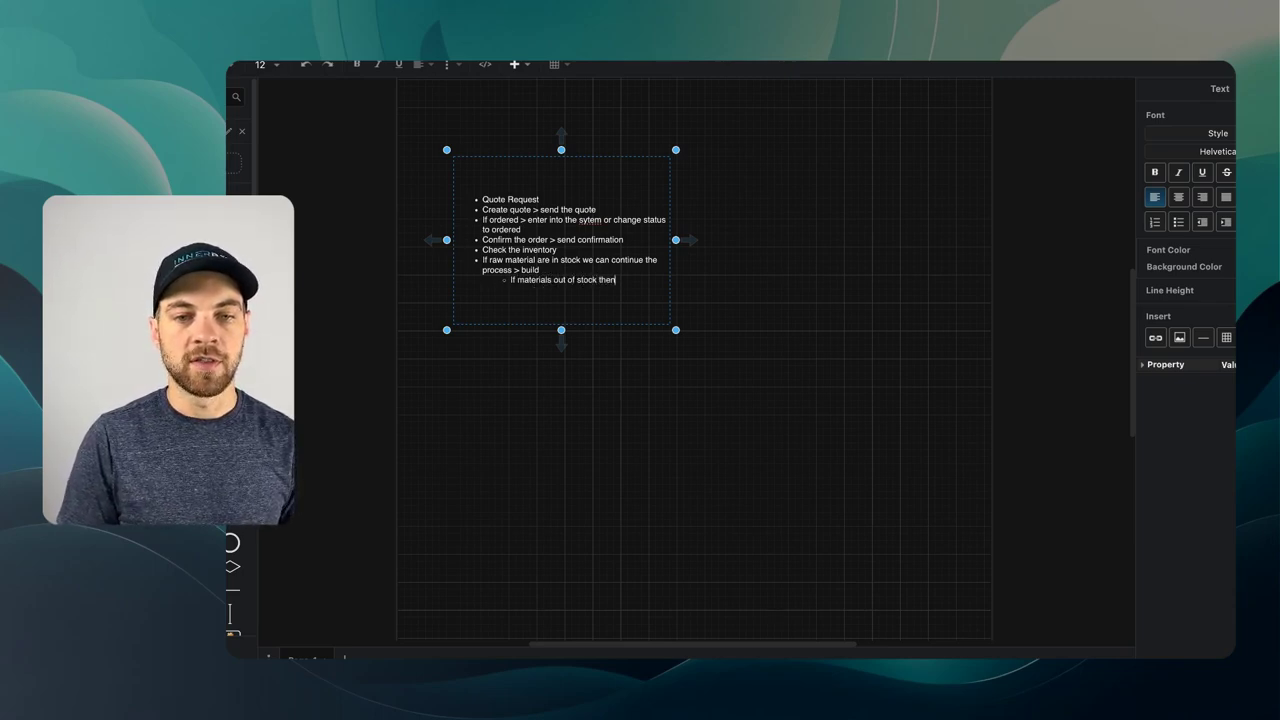
text( order raw materials)
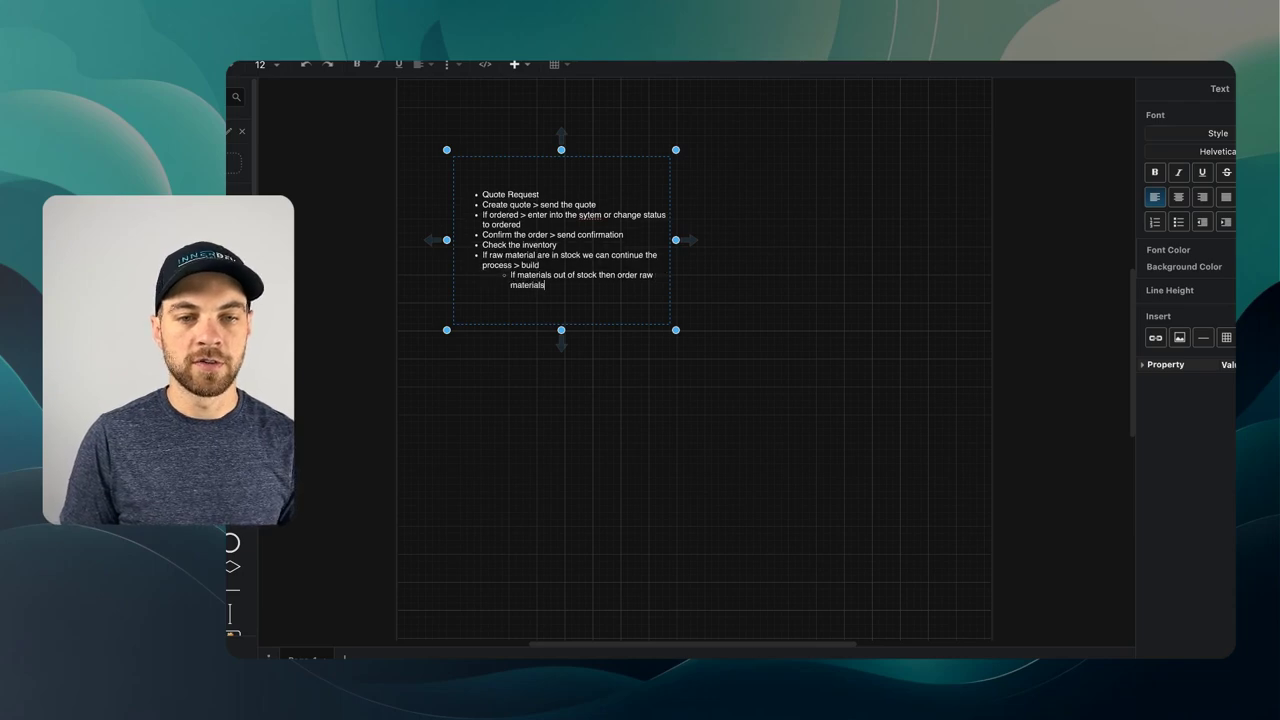
key(Return)
key(shift+Tab)
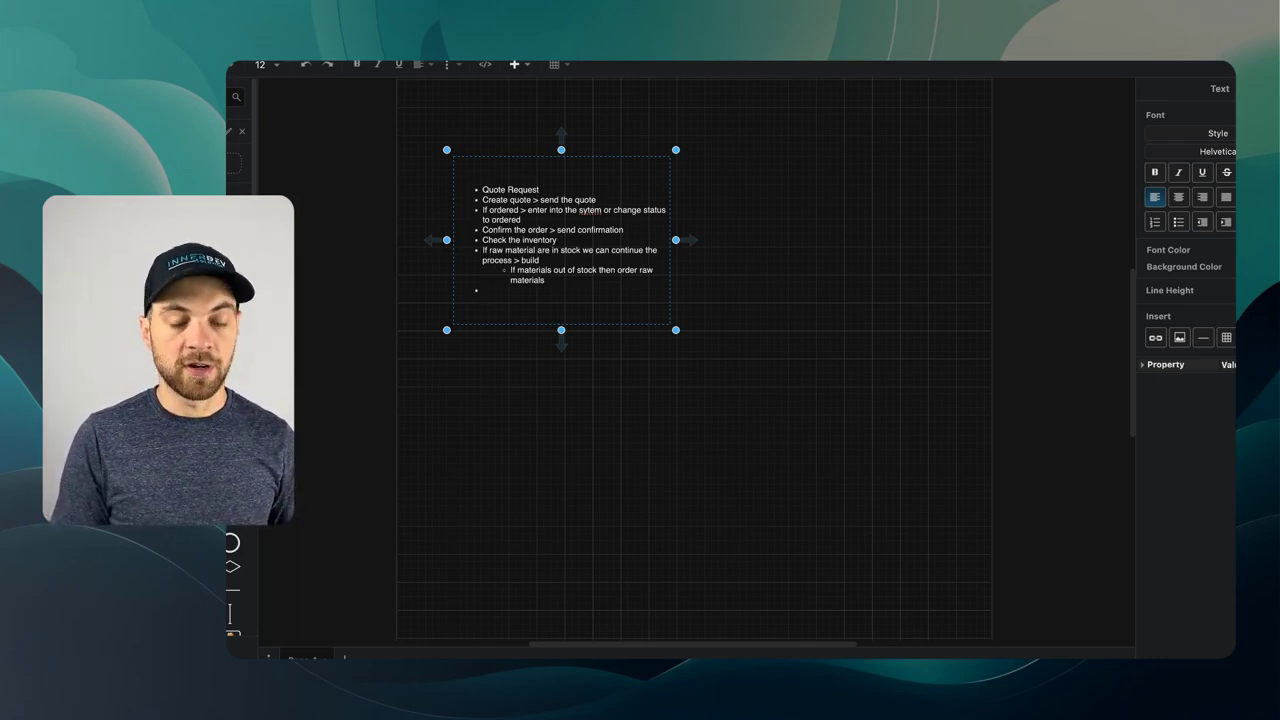
text(Material in sto)
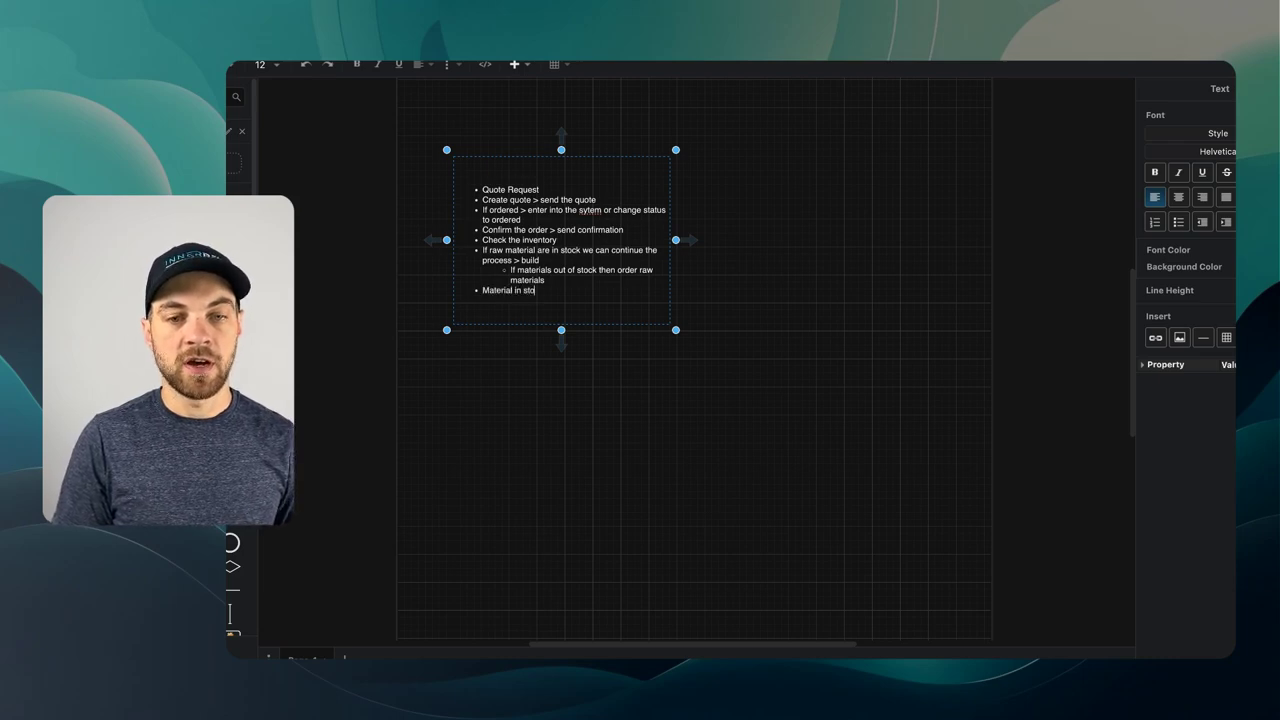
text(ck > assign tasks)
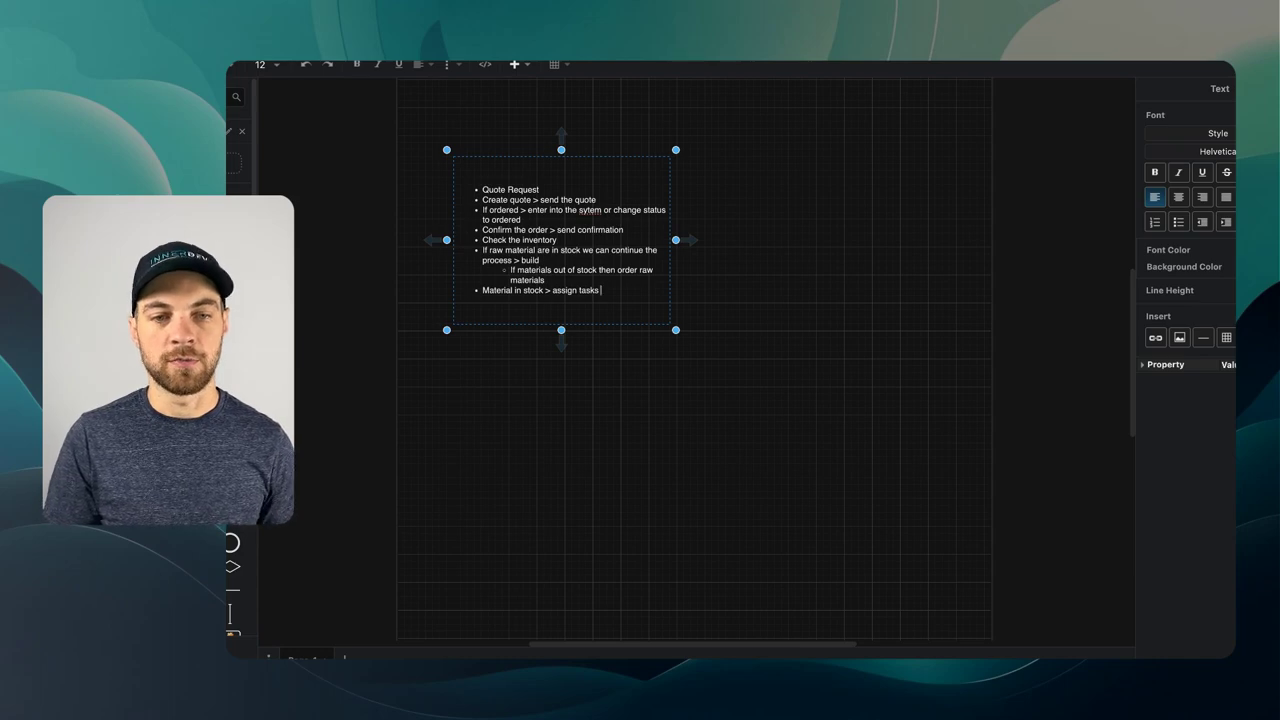
Add bullets 'Complete the order > notify customer of completion > schedule delivery or pickup' and 'Create an invoice'.
key(Return)
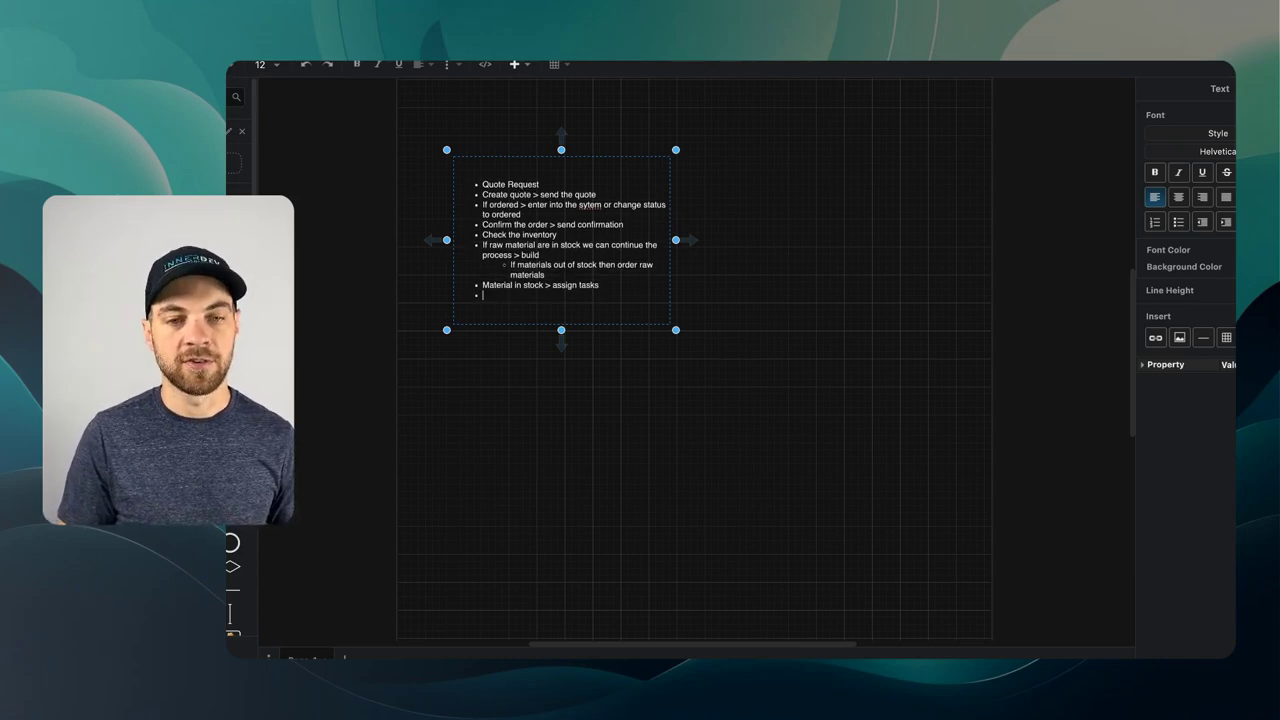
text(Complete the order > notify customer of com)
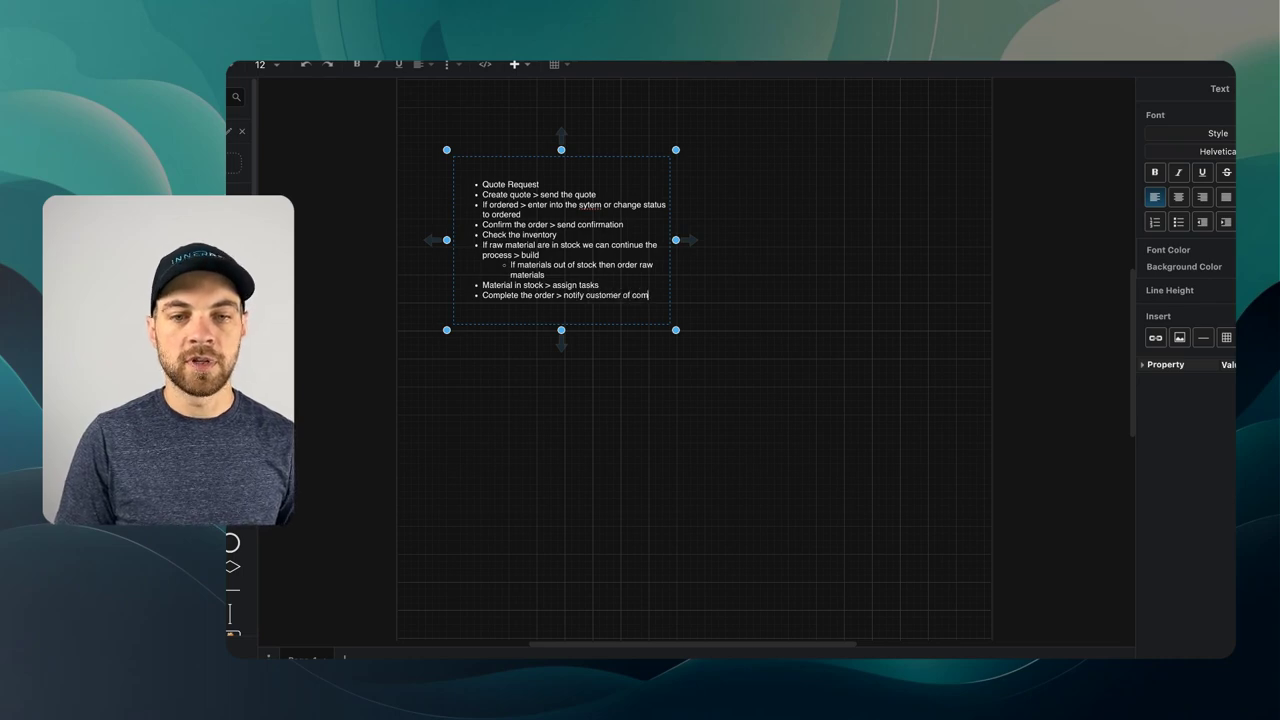
text(pletion > sched)
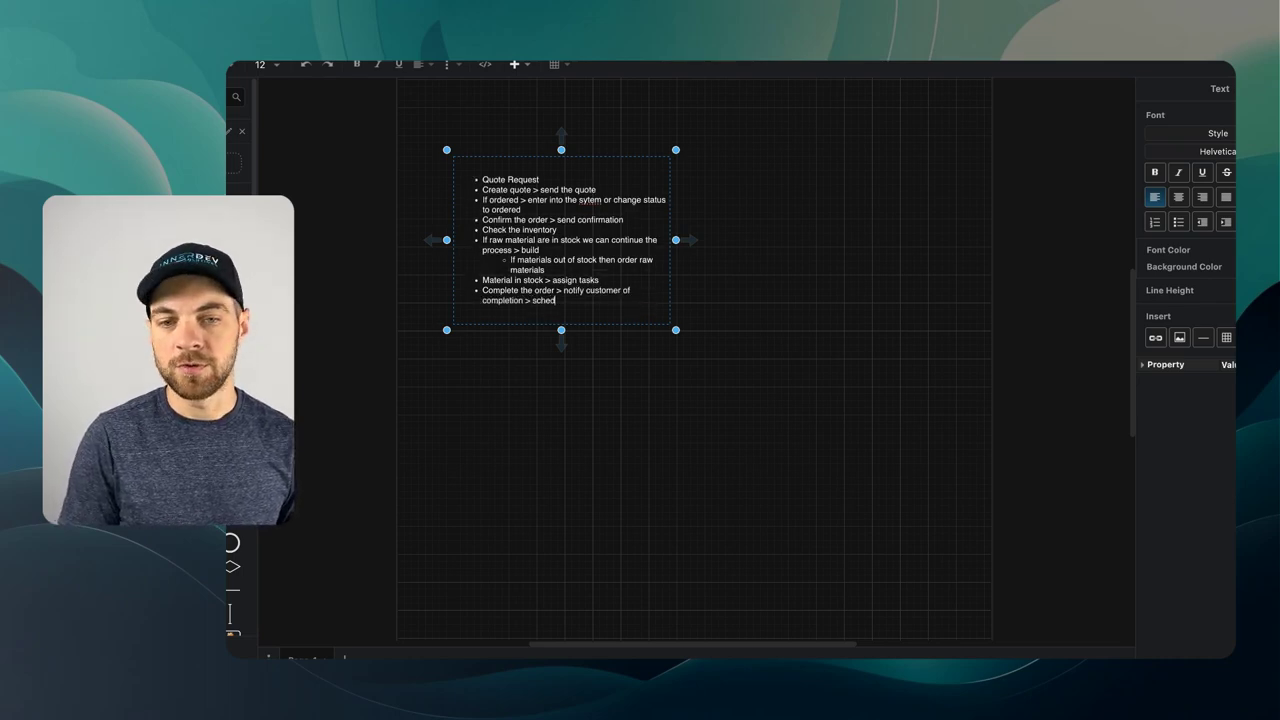
text(ule delivery or pickup)
key(Return)
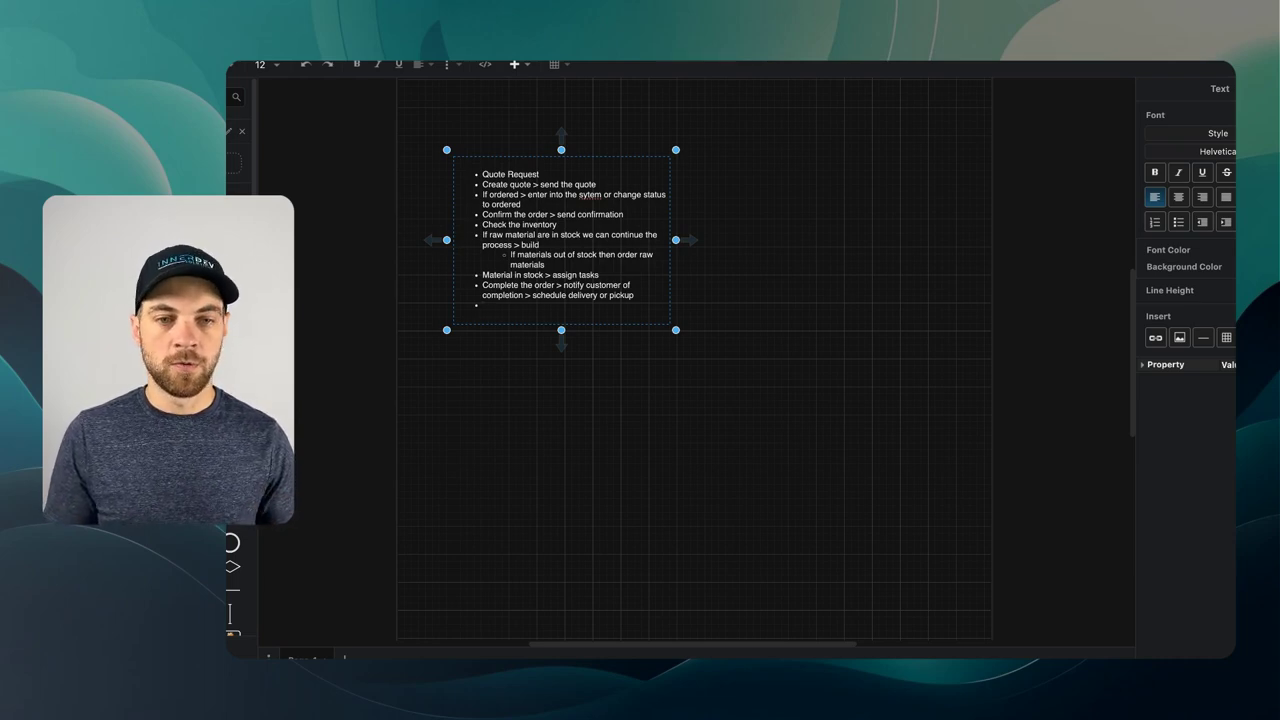
text(Create and )
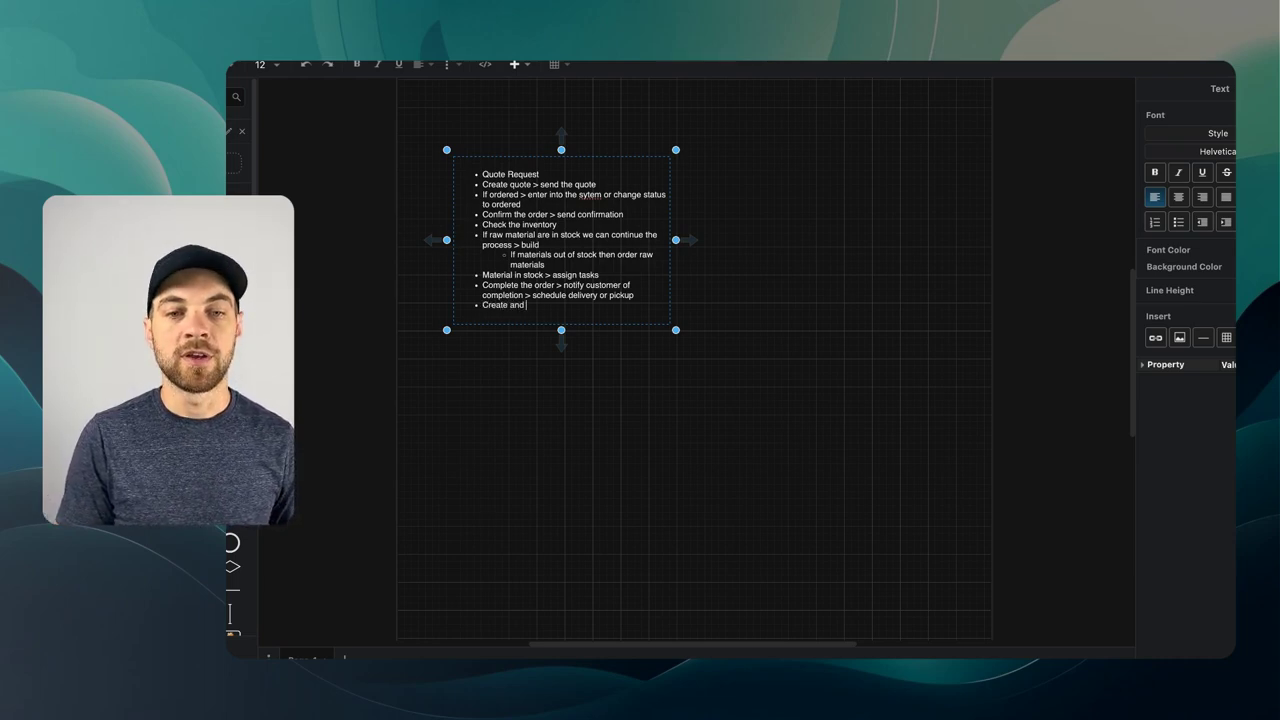
text(invoice)
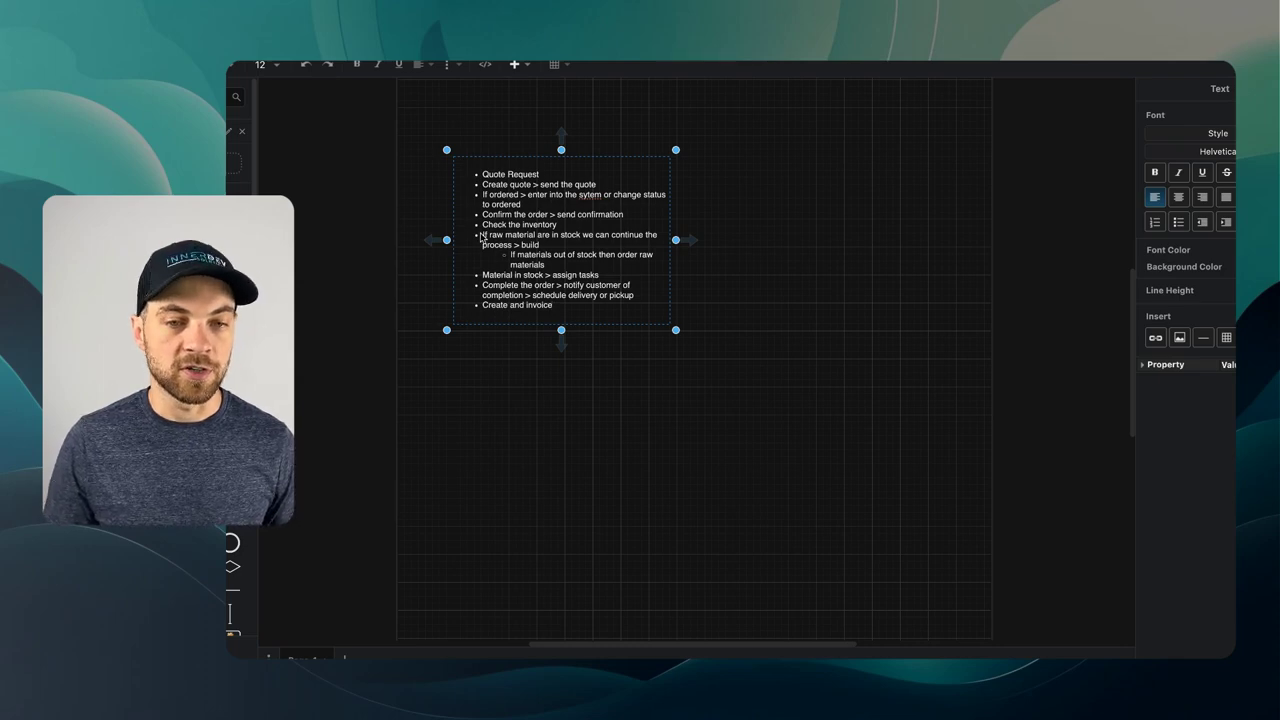
click(526, 305)
key(BackSpace)
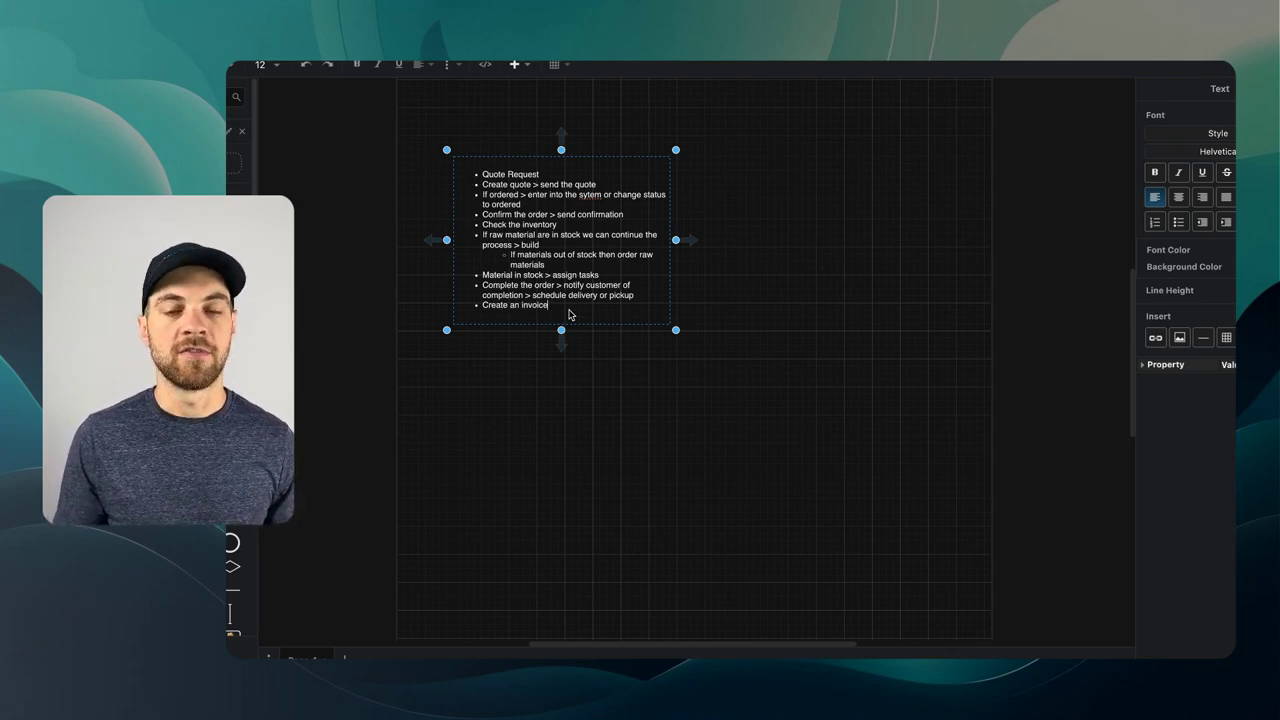
click(674, 269)
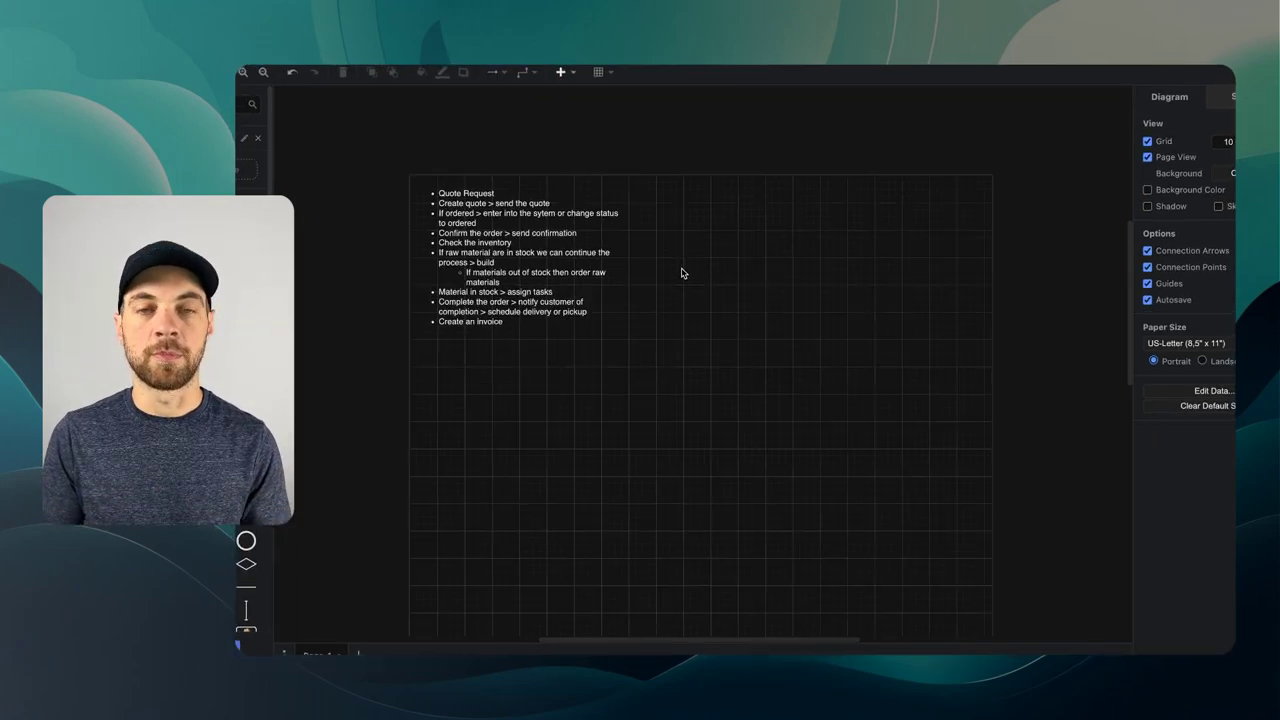
Add a rounded box below the notes labelled 'Receive Quote Request'.
scroll(690, 280, down, 3)
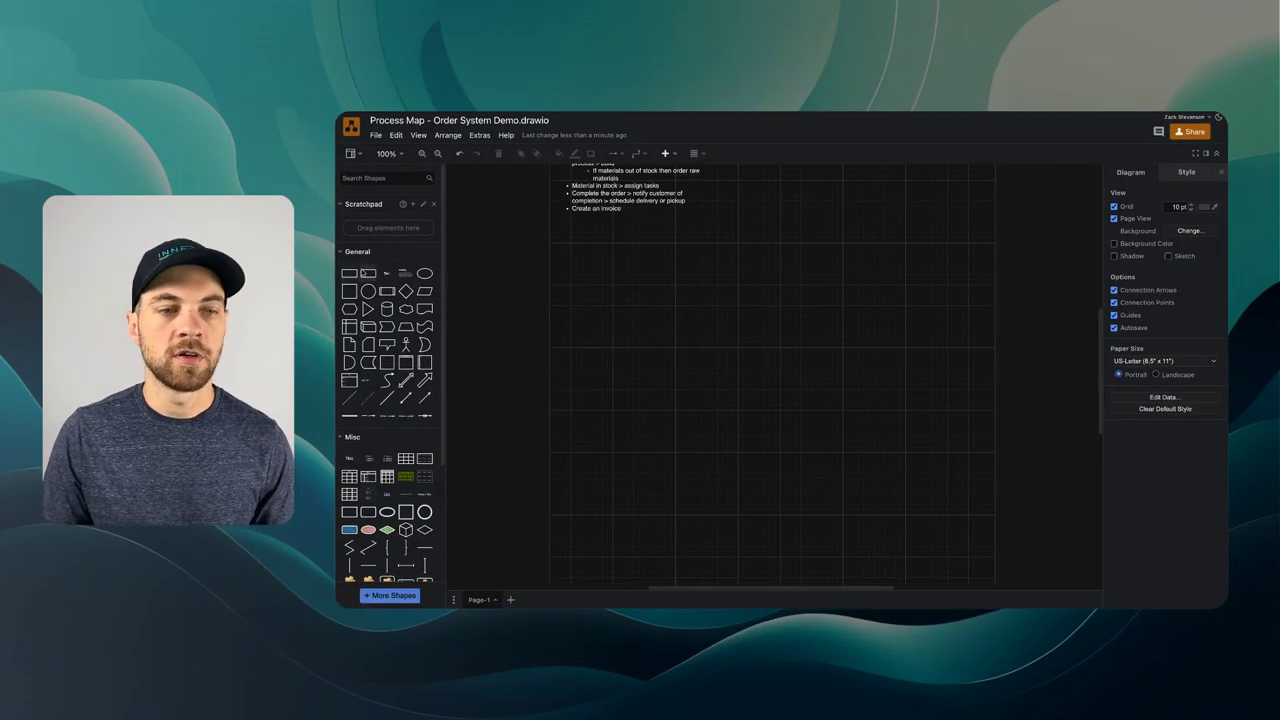
click(368, 273)
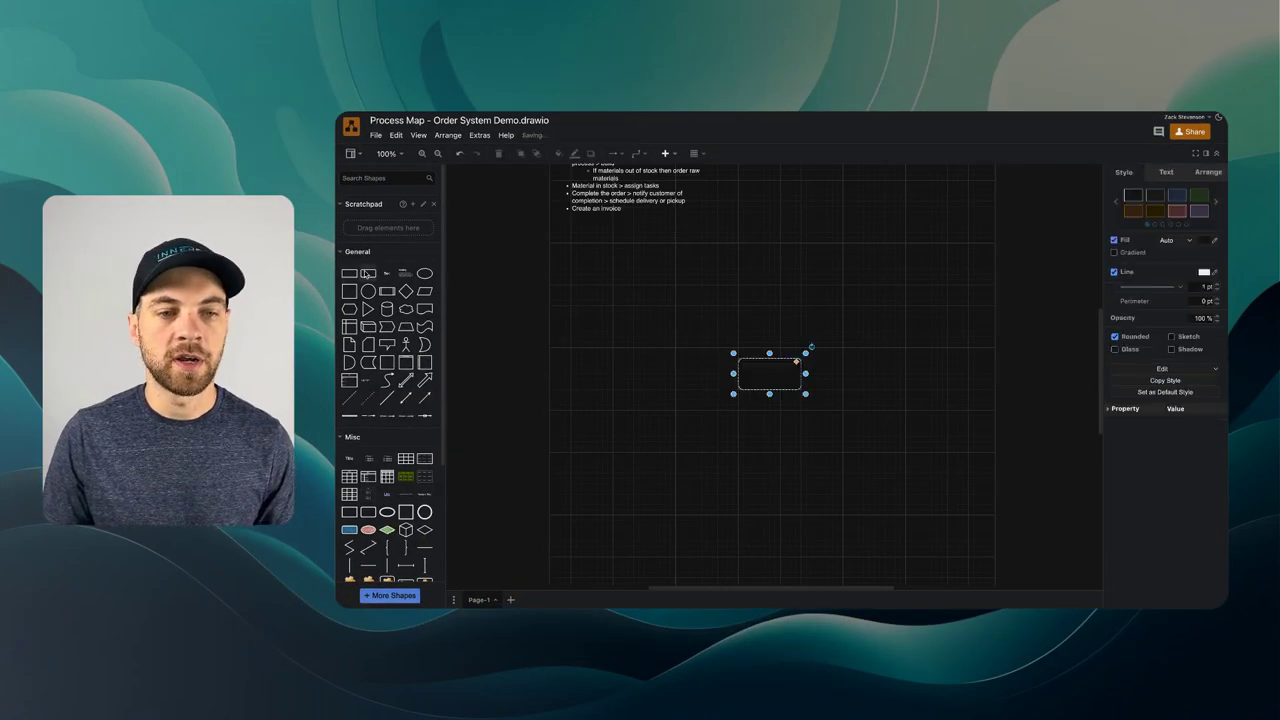
drag(781, 376, 617, 274)
scroll(613, 330, up, 3)
double_click(609, 391)
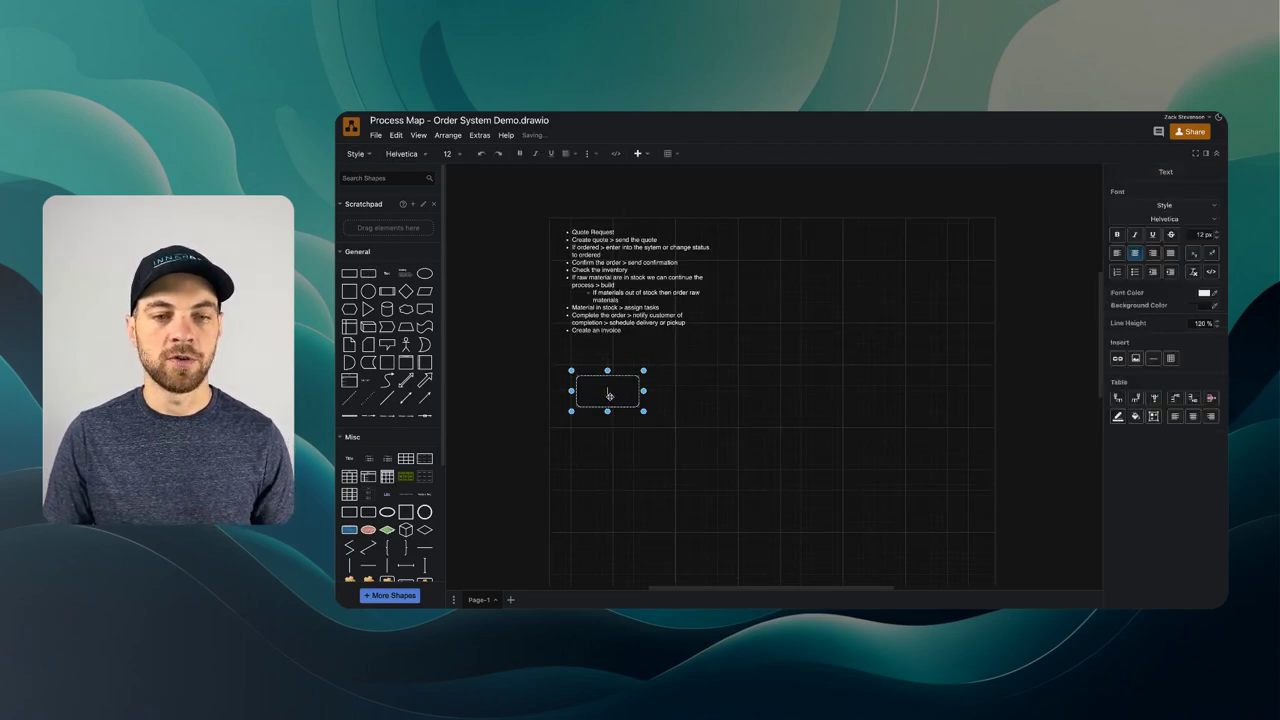
text(Receive Quote Request)
Add an ellipse above the box and paste 'Receive Quote Request' into it as its label.
drag(425, 273, 617, 387)
click(618, 455)
double_click(622, 463)
key(ctrl+c)
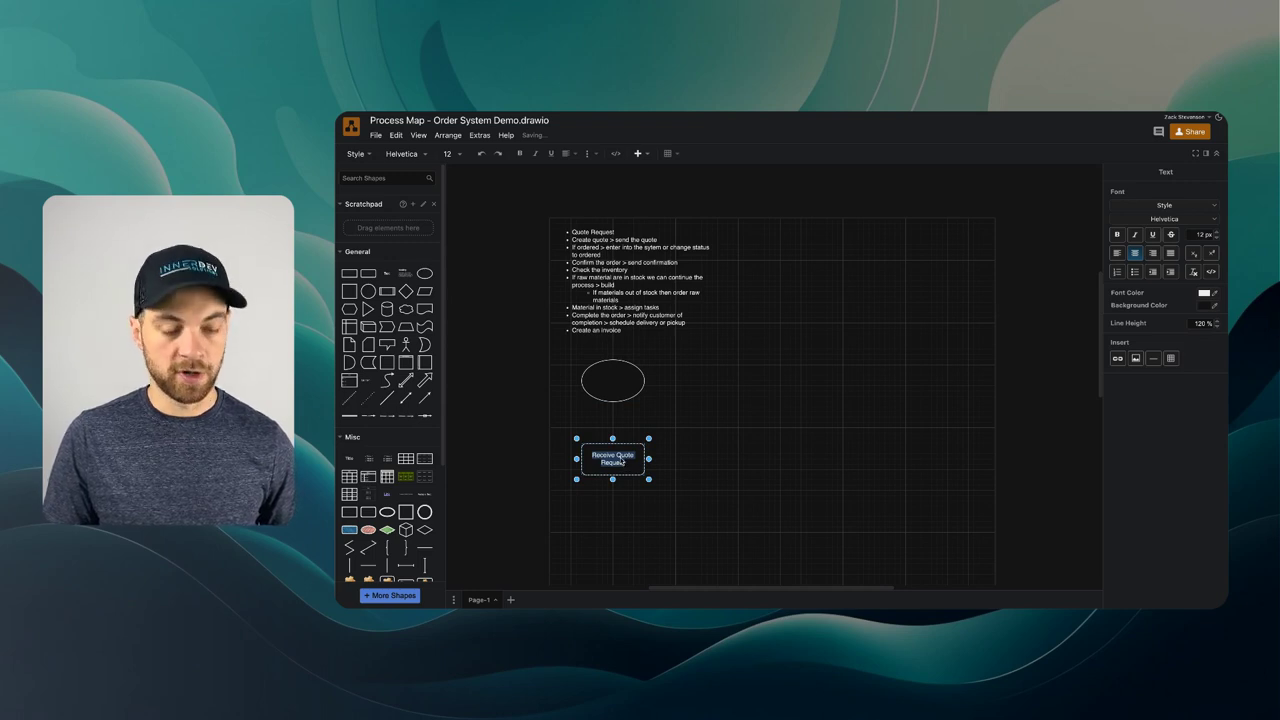
double_click(613, 385)
key(ctrl+v)
key(Escape)
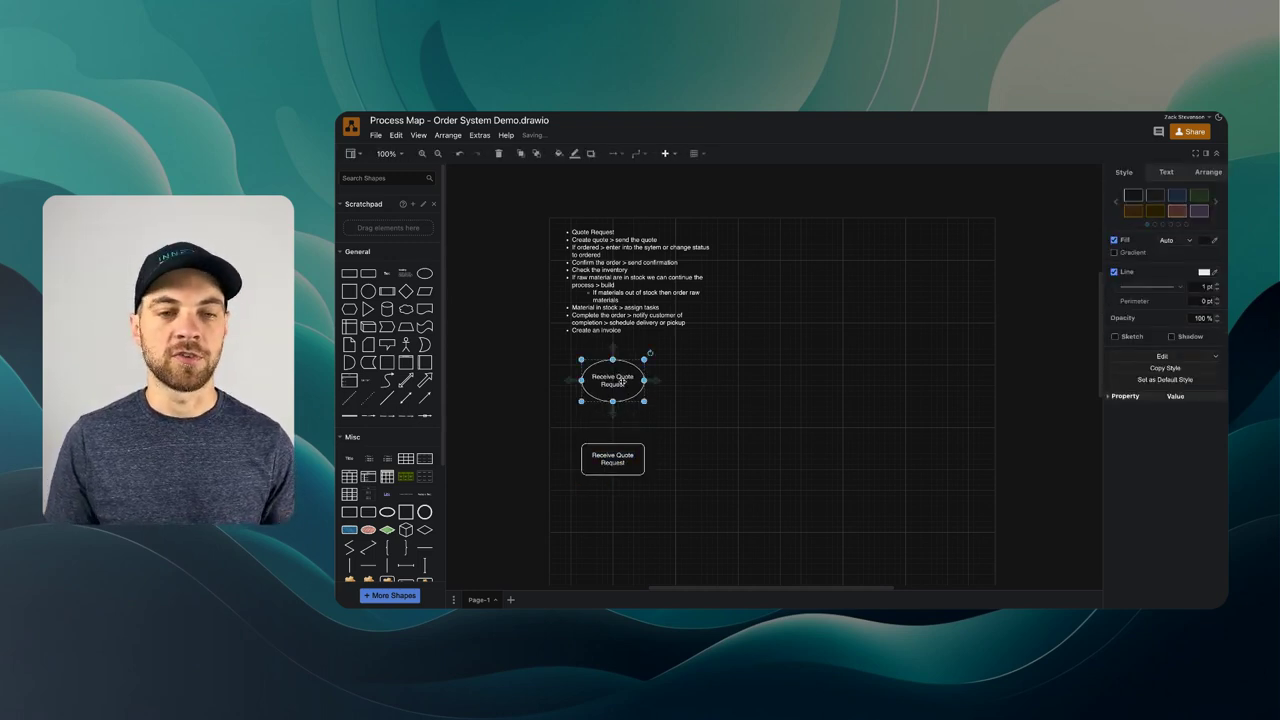
Nudge the box up under the ellipse and relabel it 'Complete Quote and Send'.
click(617, 463)
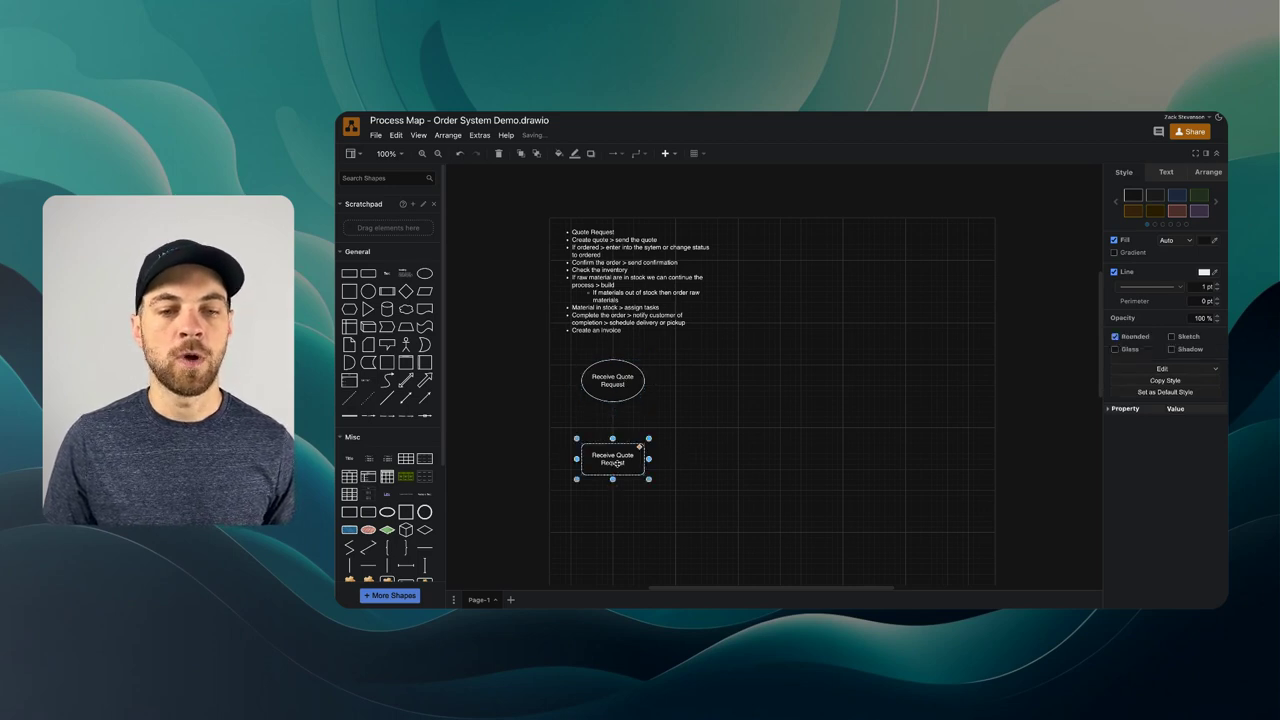
drag(617, 463, 622, 453)
double_click(623, 452)
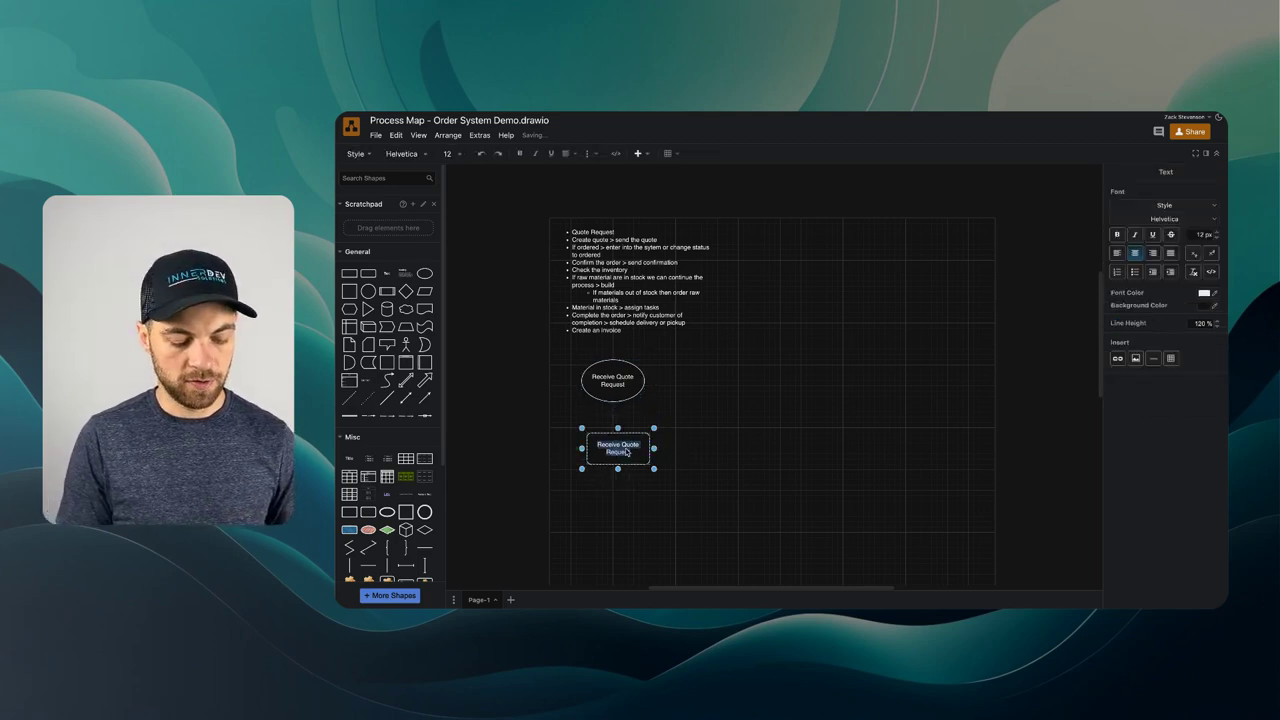
text(Complete Quo)
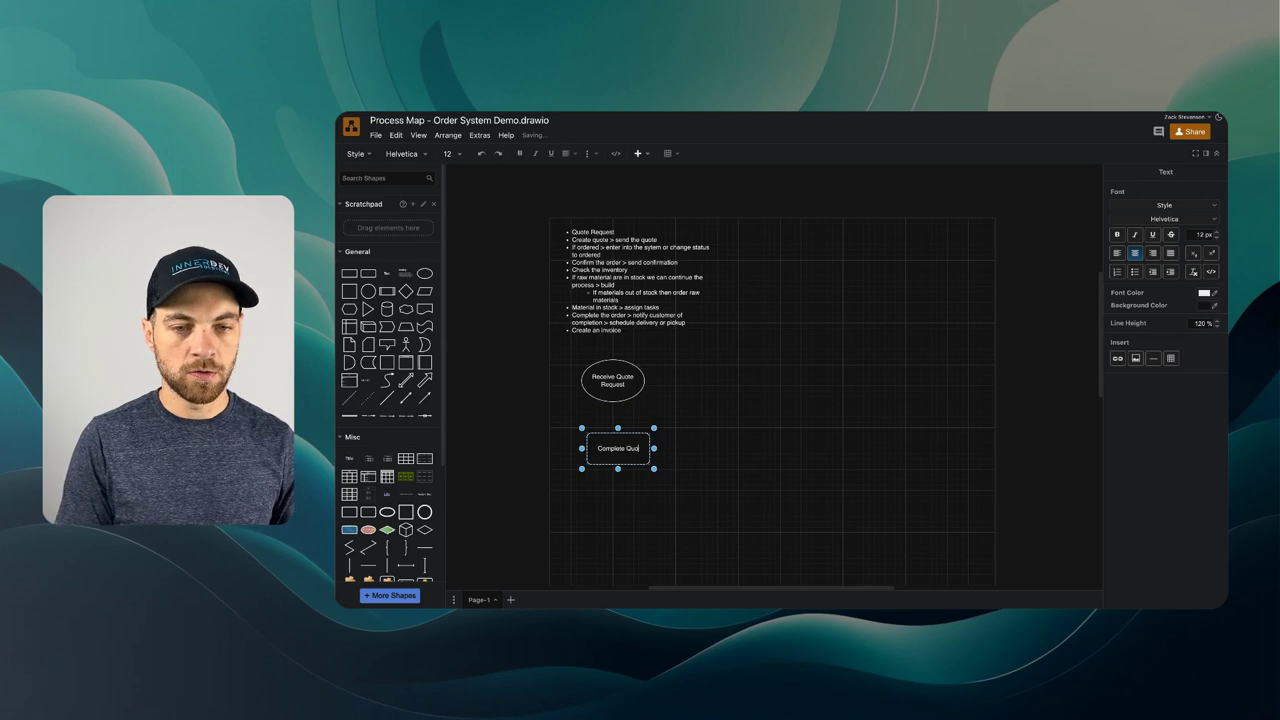
text(te and )
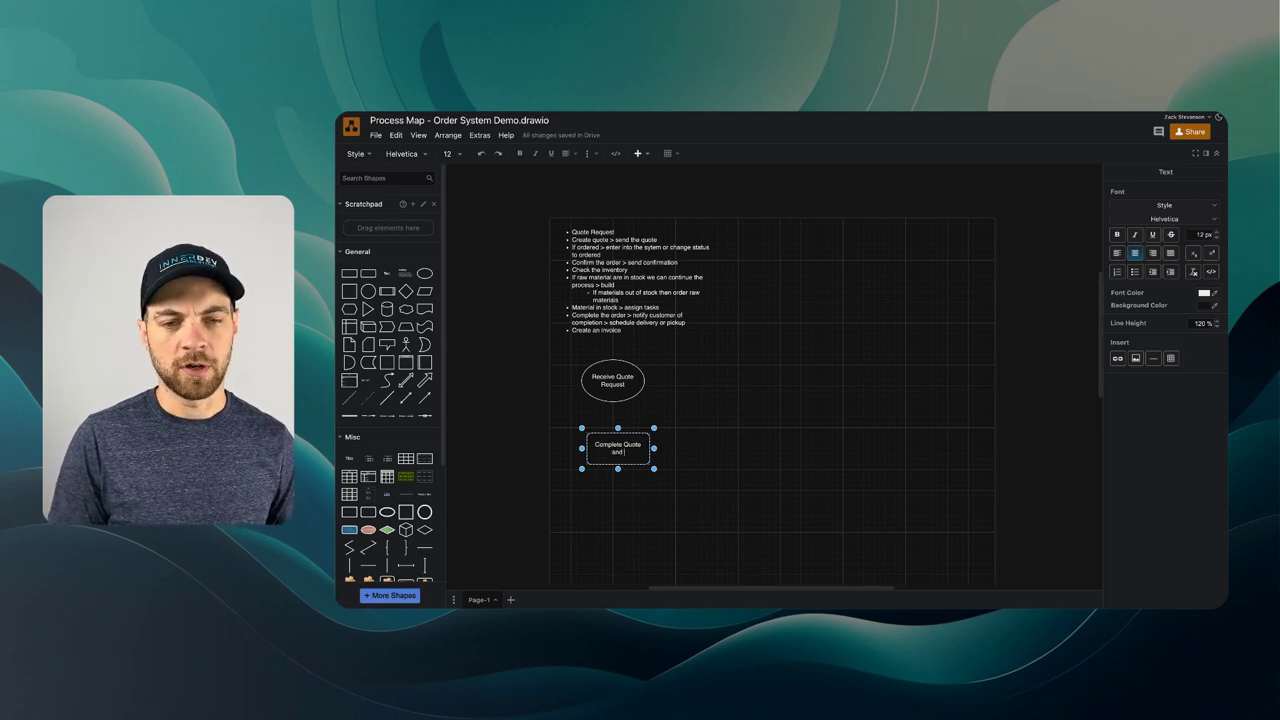
text(Send)
Add a connected decision diamond below Complete Quote and Send.
click(654, 363)
scroll(654, 363, down, 3)
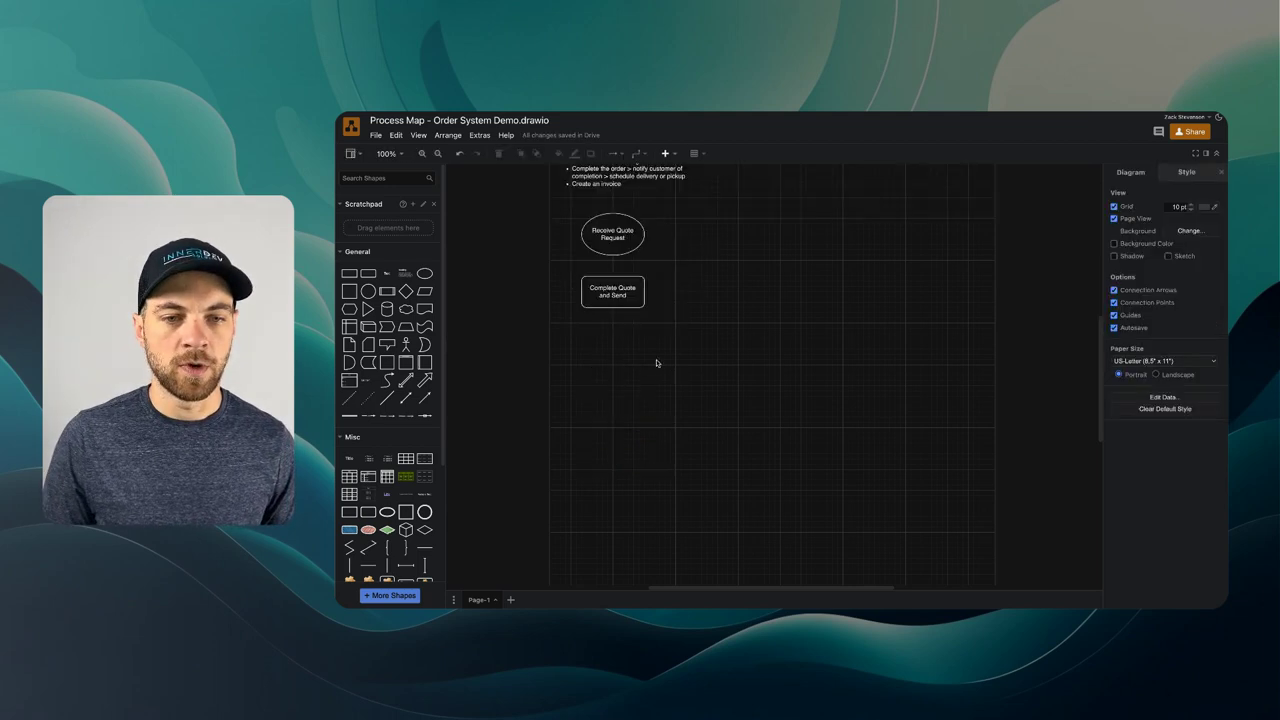
click(613, 314)
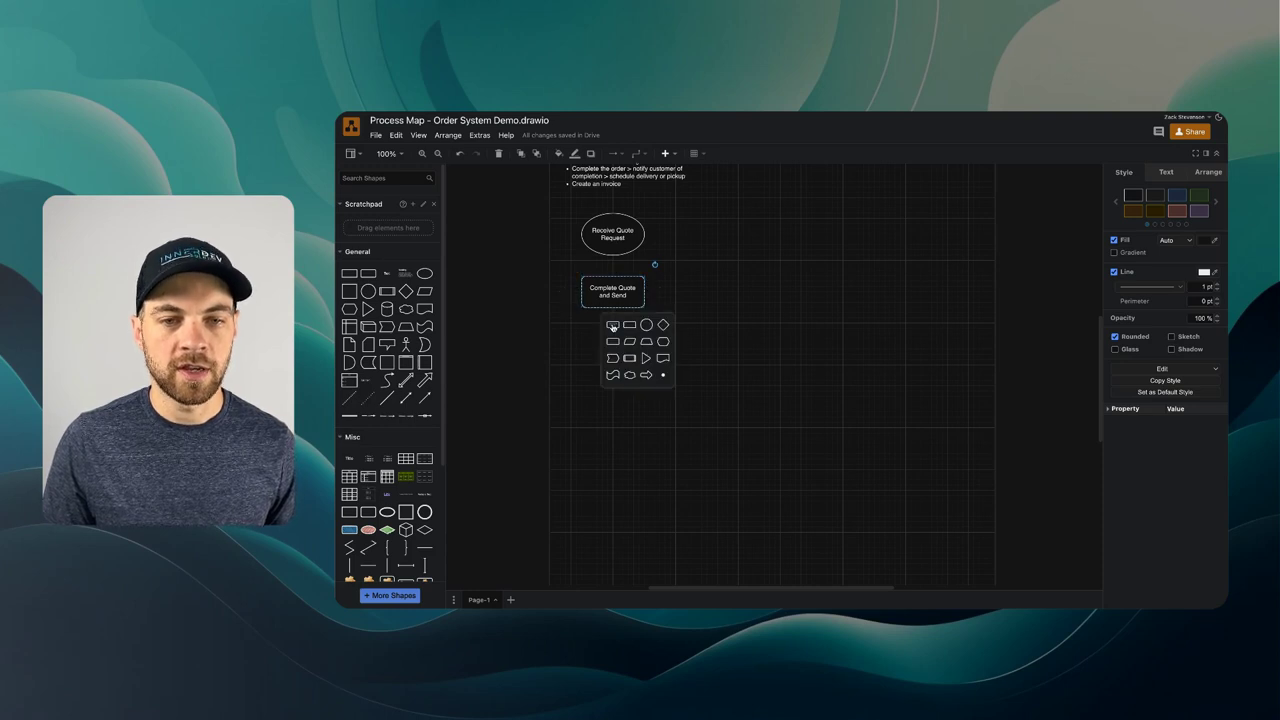
click(663, 325)
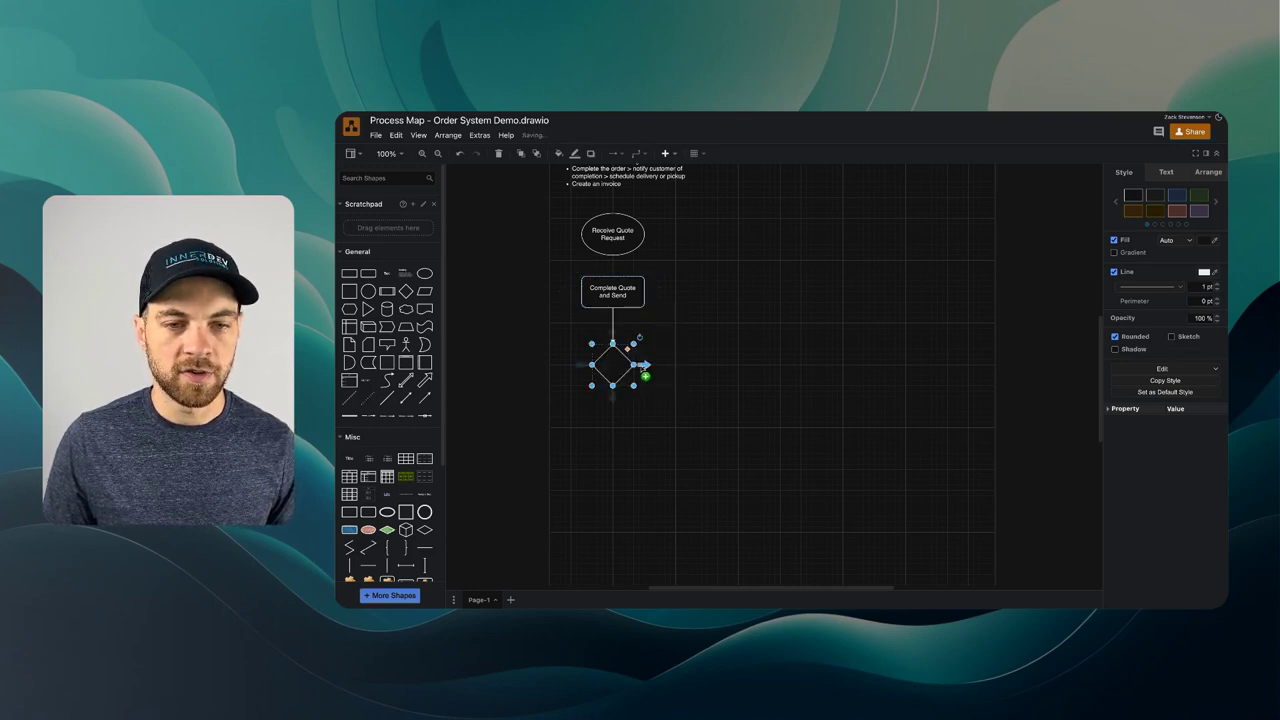
Add a second decision diamond and label the branch 'Proceed with order?'.
click(616, 300)
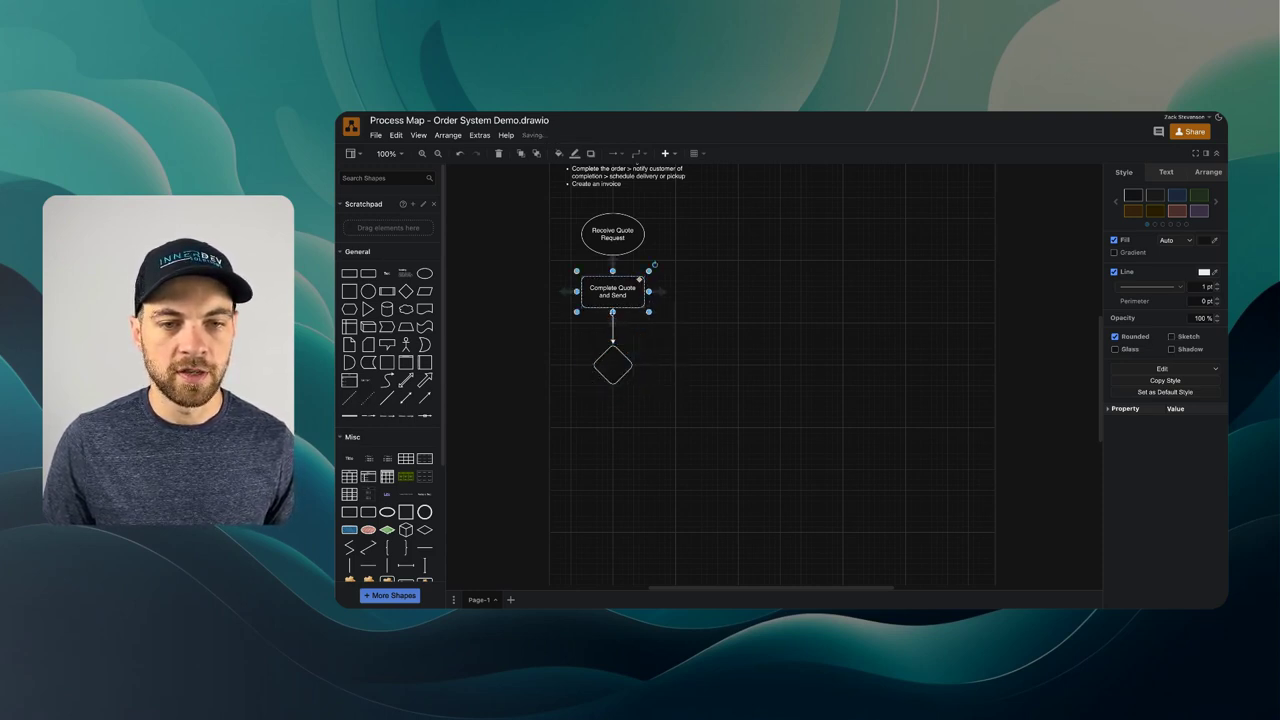
click(613, 312)
text(Prod)
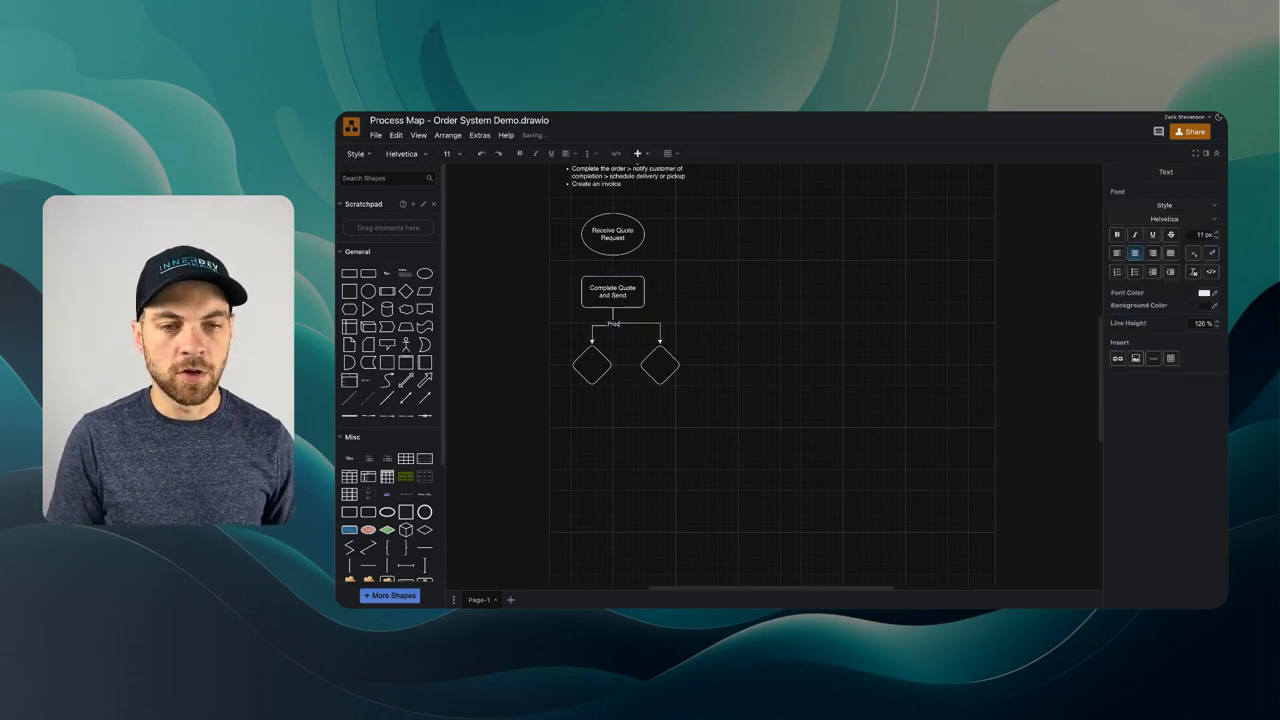
text(eed with)
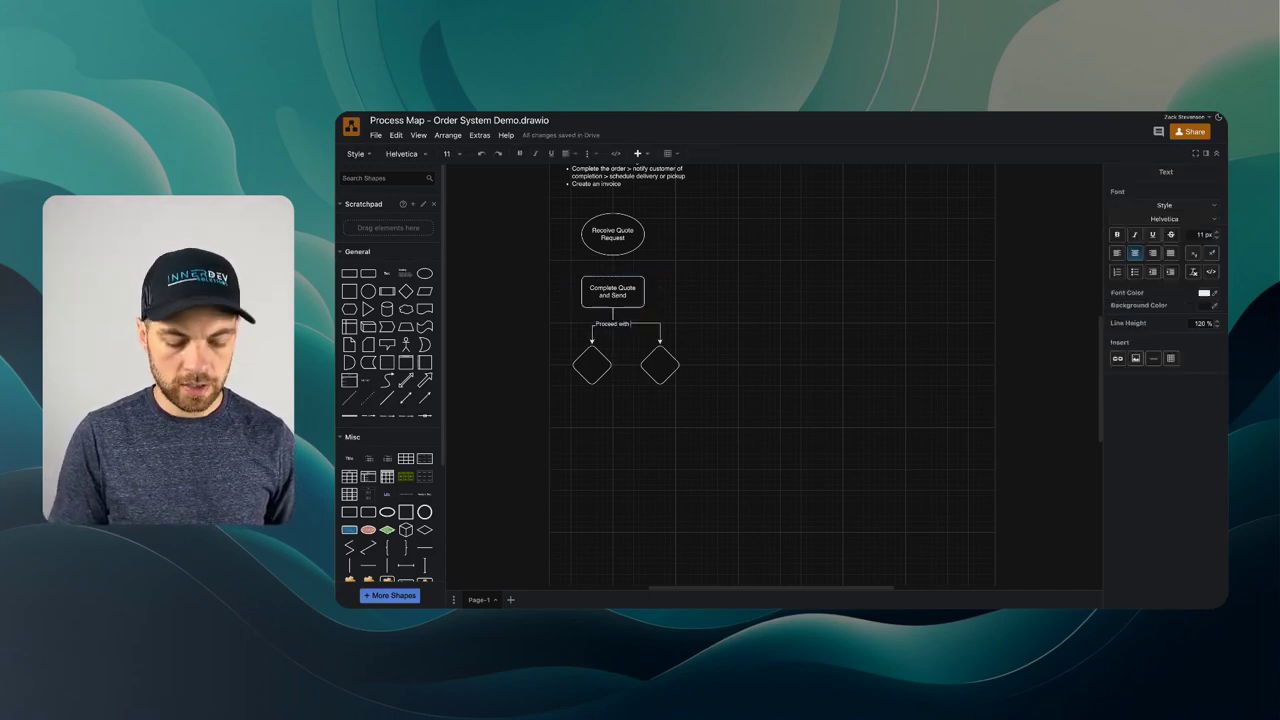
text( order?)
click(657, 419)
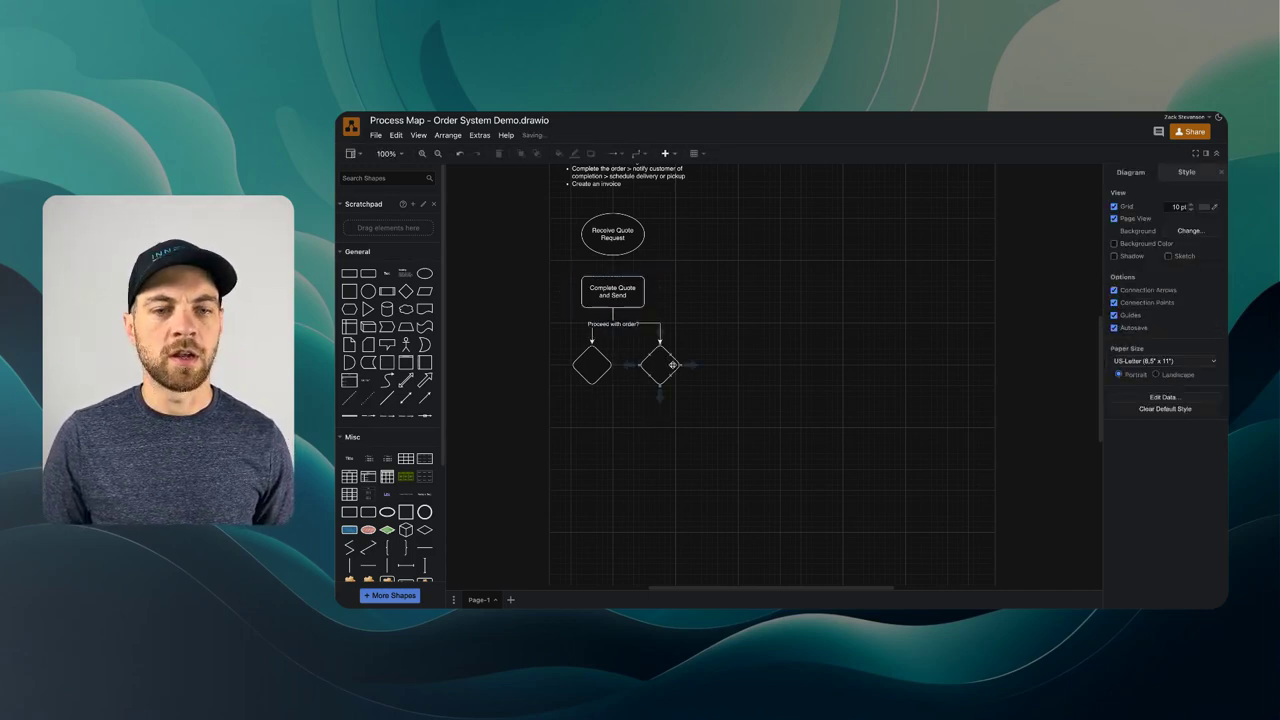
double_click(593, 369)
Label the left diamond 'Yes' and the right diamond 'No'.
text(Yes)
click(660, 408)
double_click(662, 368)
text(No)
click(723, 377)
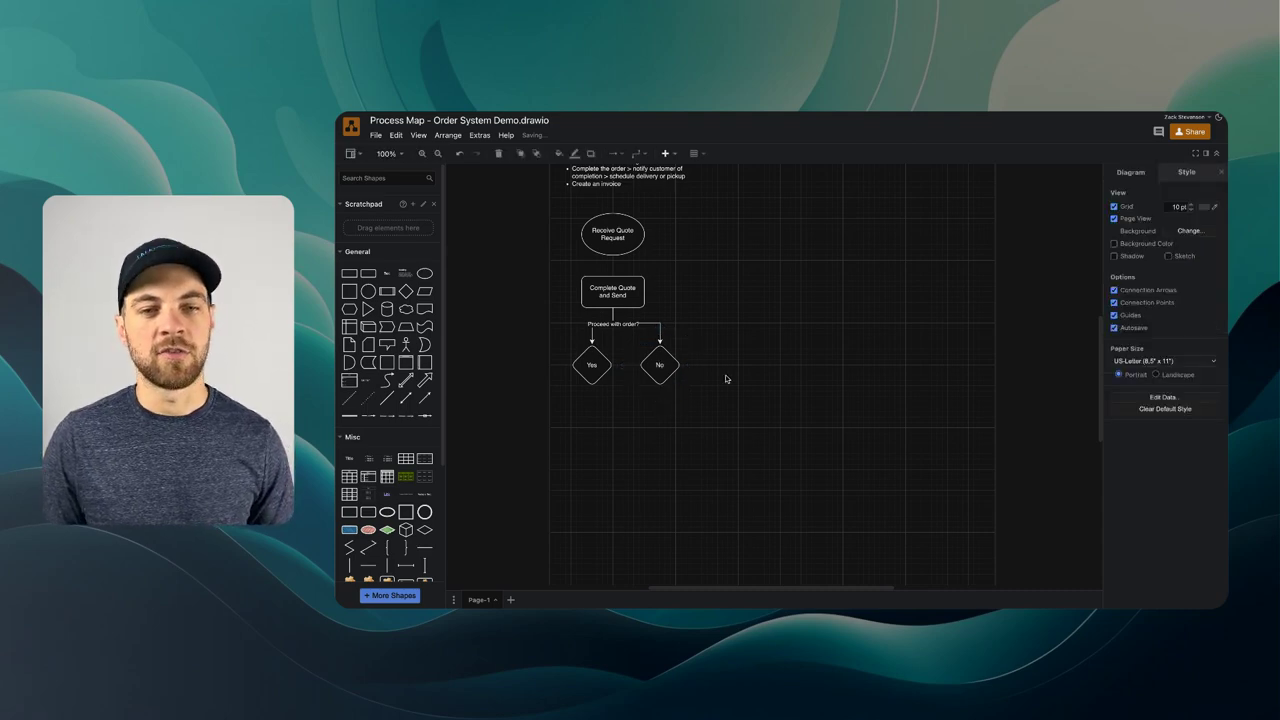
Fill the No diamond red and the Yes diamond green.
click(664, 374)
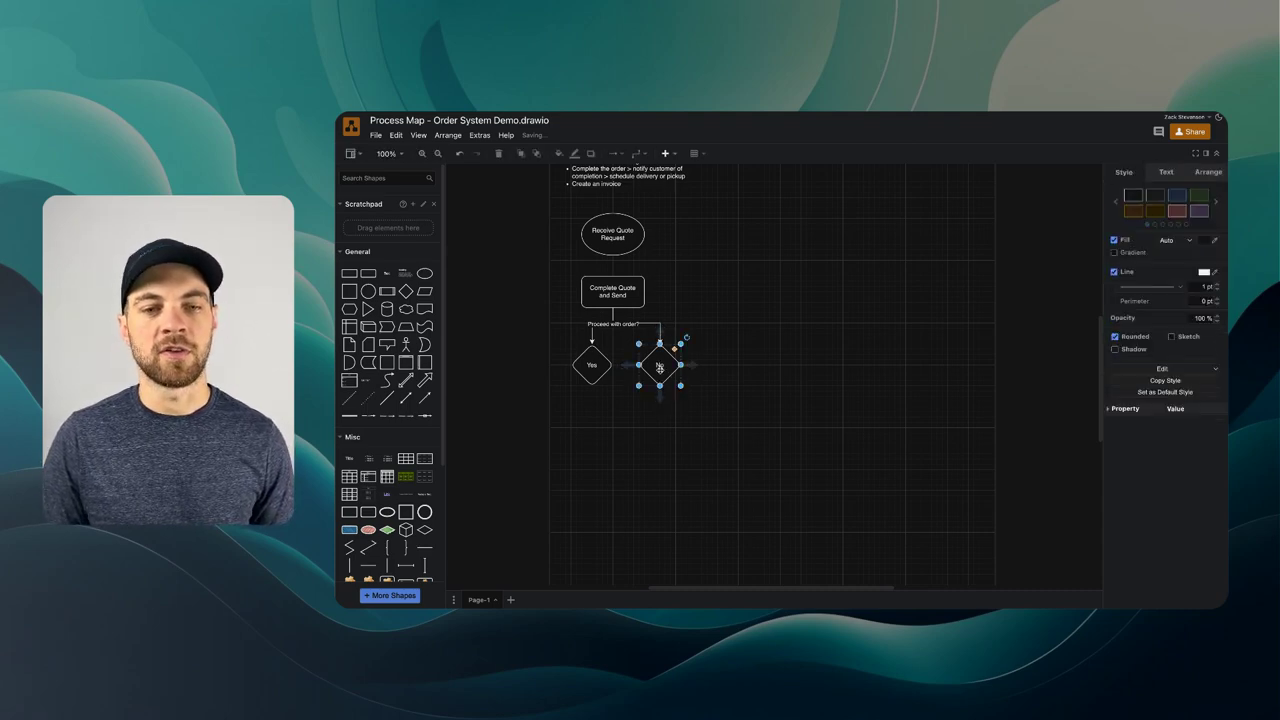
click(1177, 211)
click(712, 378)
click(584, 365)
click(1202, 197)
click(617, 391)
click(591, 380)
click(620, 414)
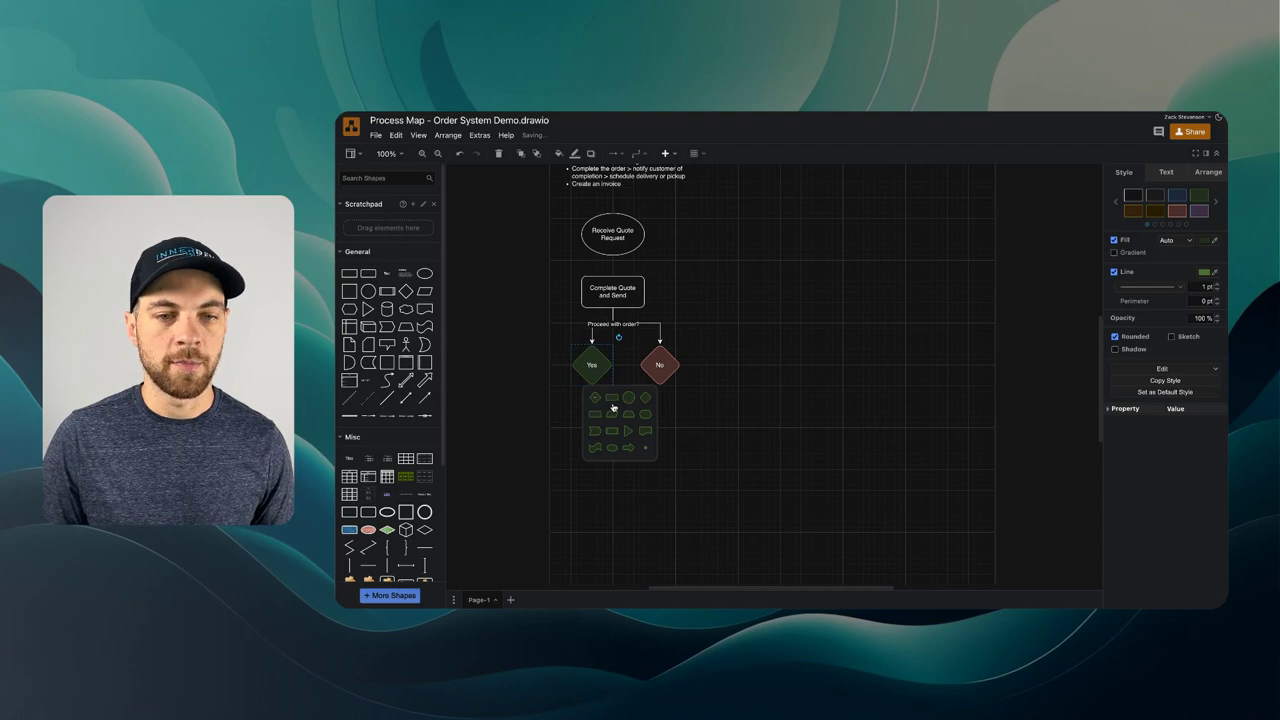
Add a connected empty step box below the Yes diamond.
click(612, 401)
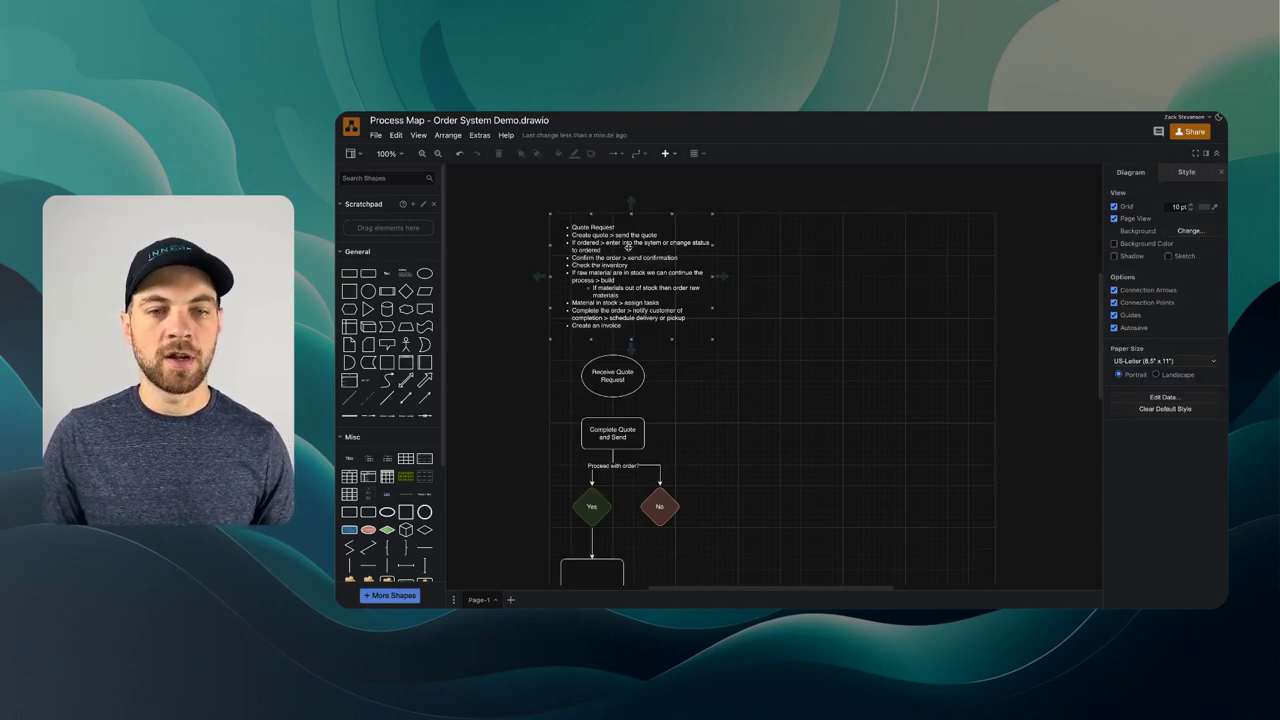
scroll(694, 249, down, 1)
scroll(734, 252, down, 5)
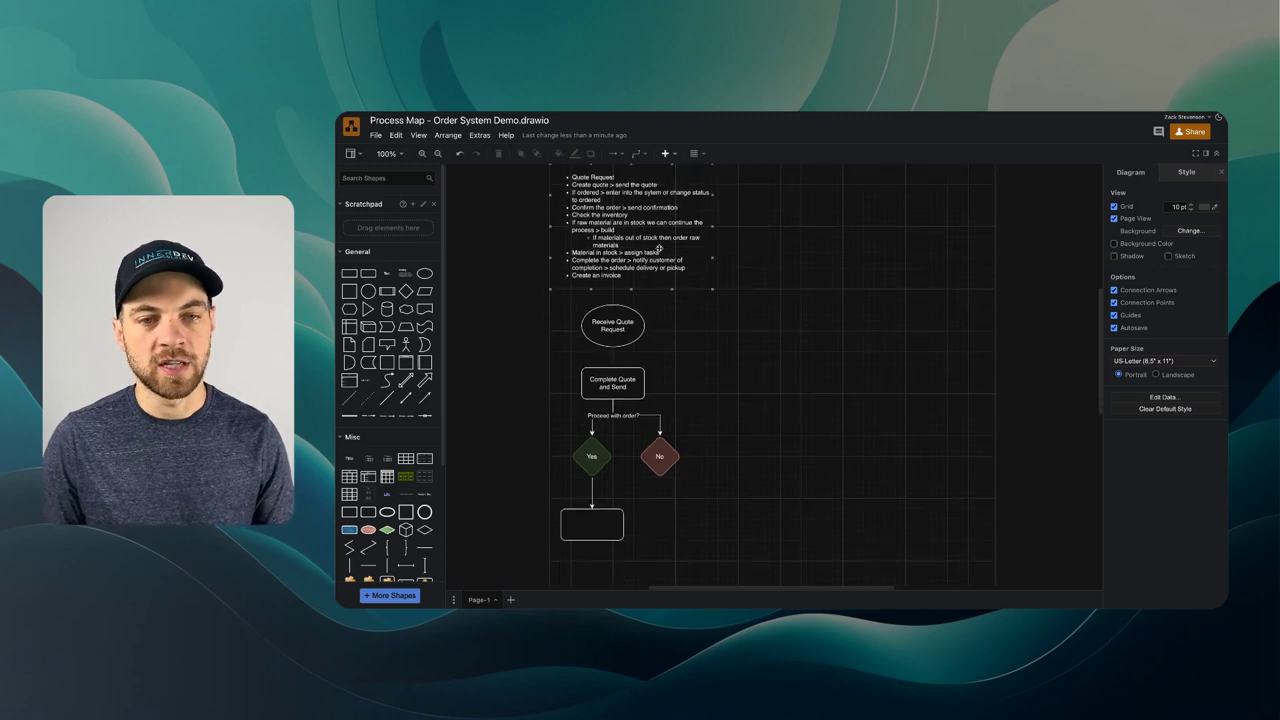
scroll(730, 290, down, 1)
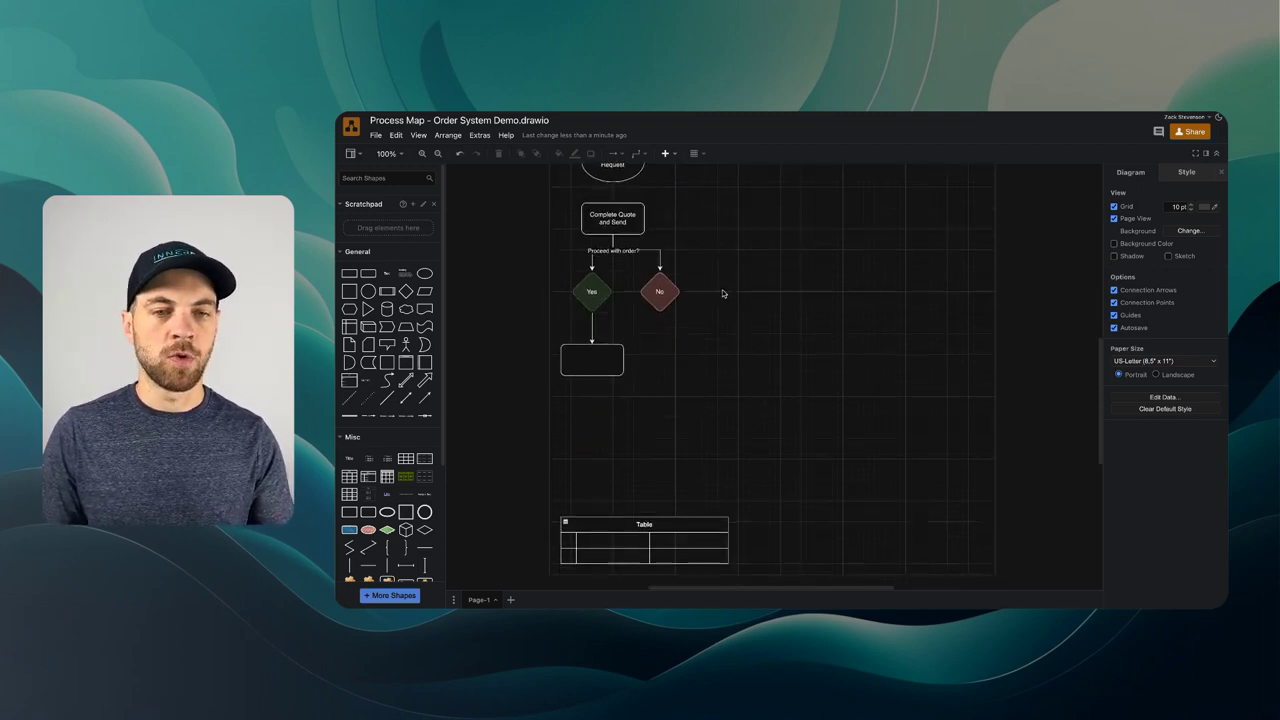
scroll(720, 292, down, 2)
scroll(657, 303, up, 1)
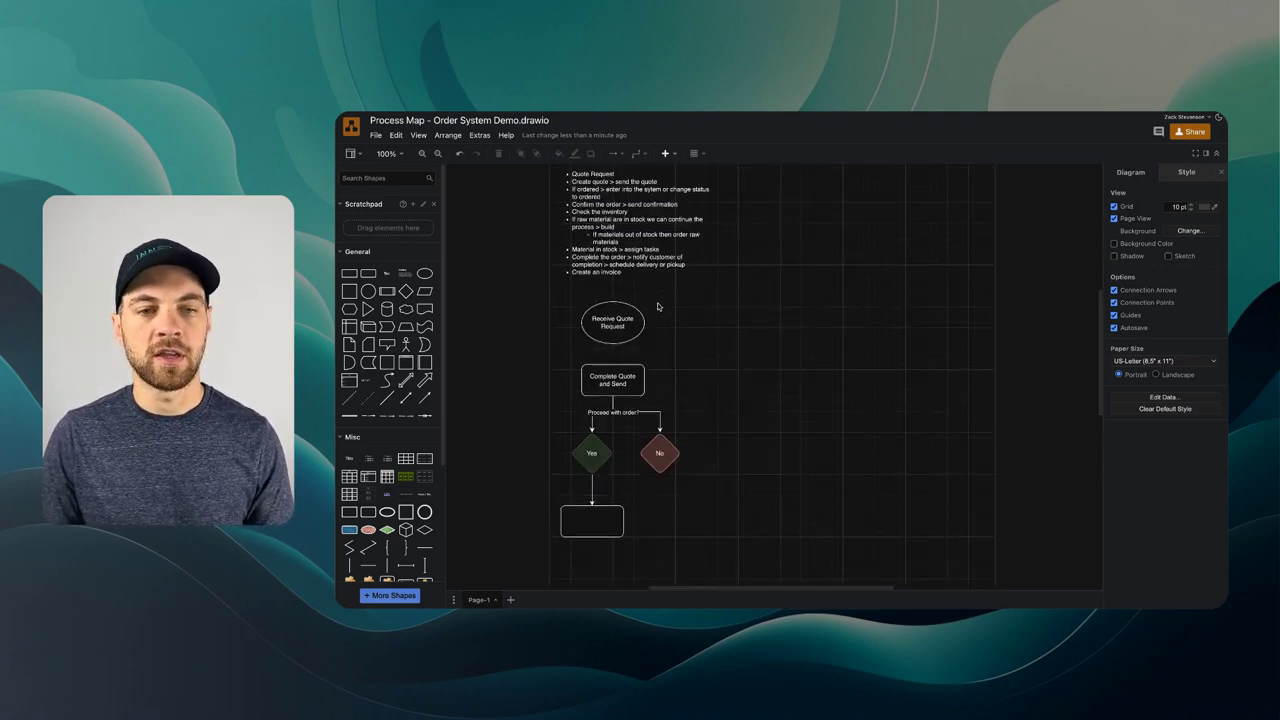
scroll(658, 306, down, 1)
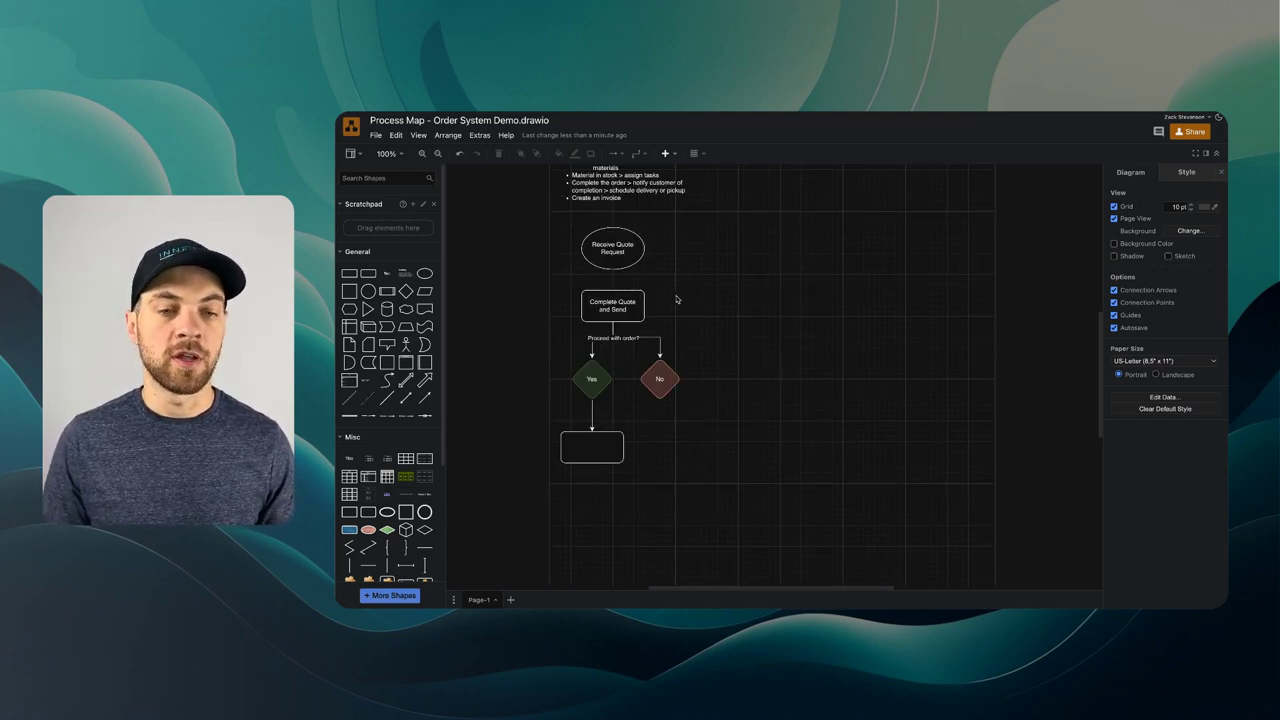
scroll(676, 299, down, 1)
Label the box under Yes 'Change status to ordered' and attach a new empty box beneath it.
double_click(588, 372)
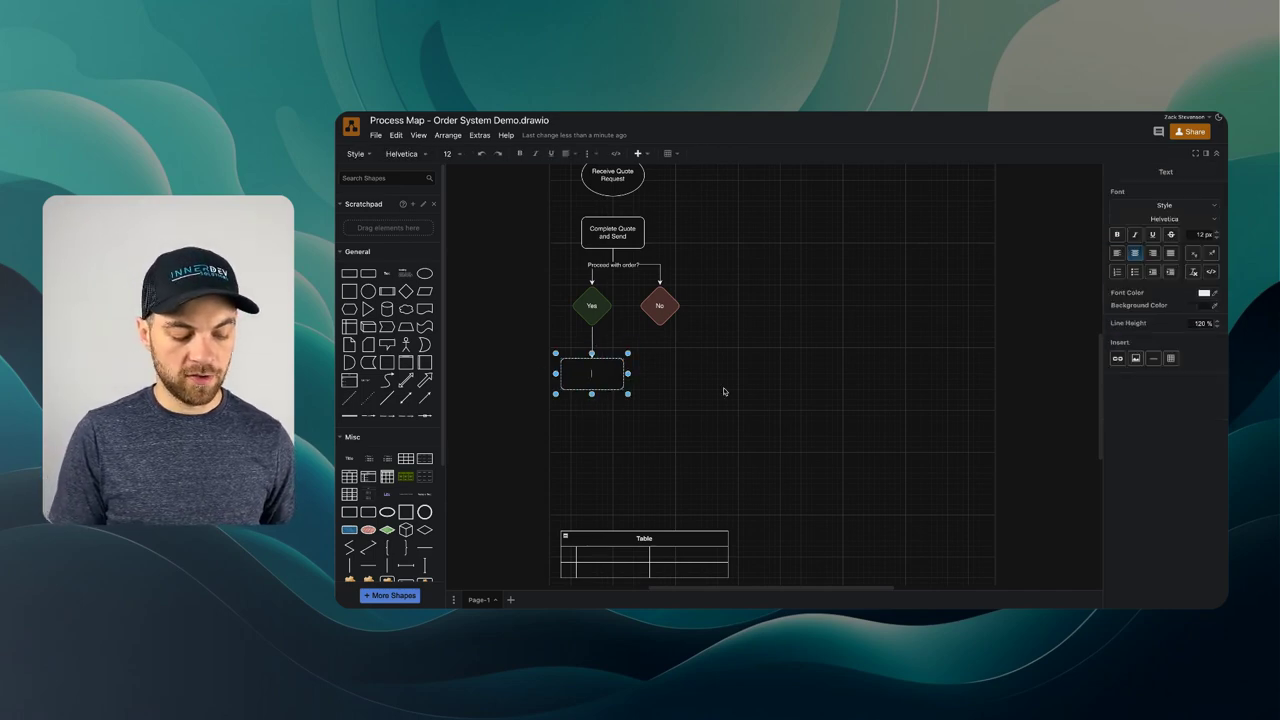
text(Change status )
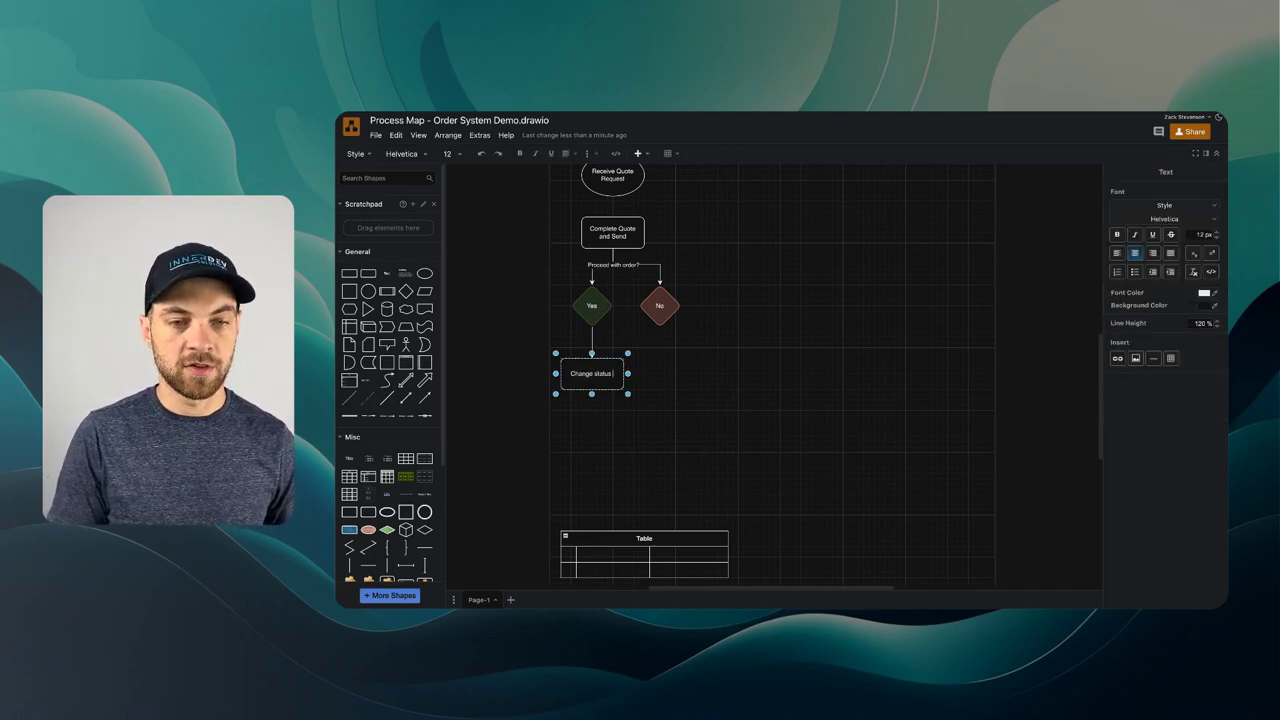
text(to ordered)
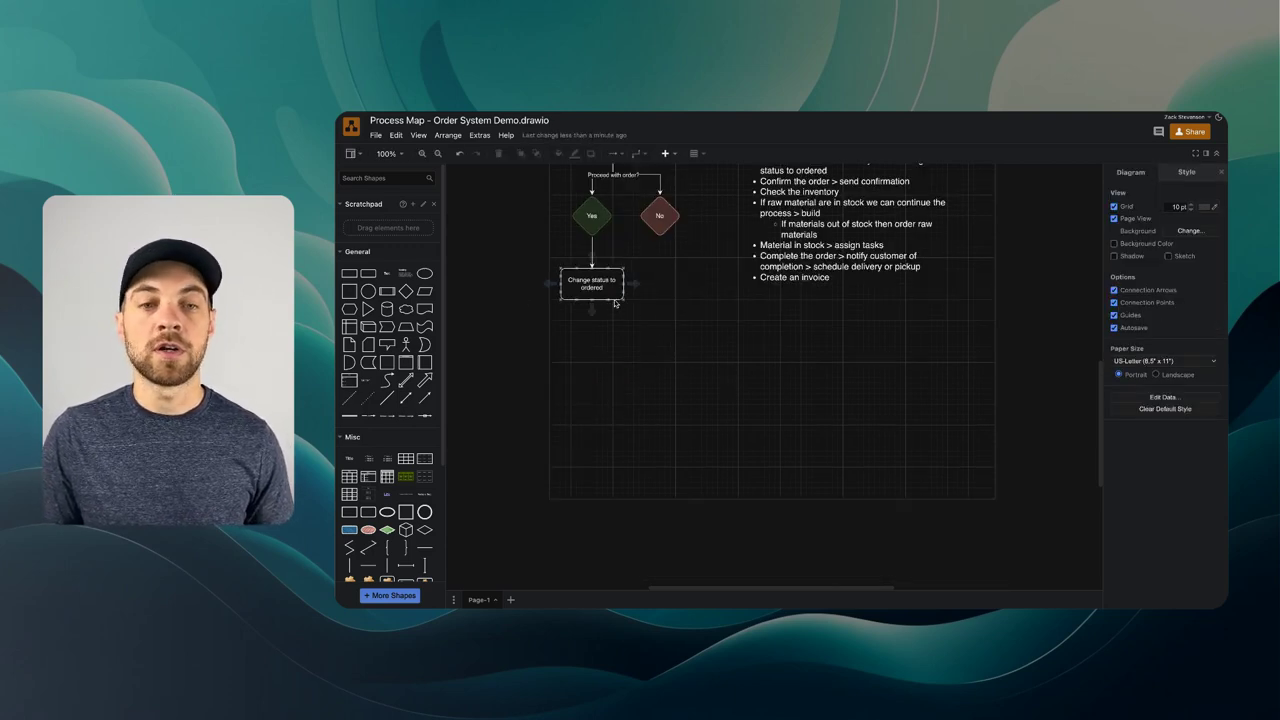
click(606, 318)
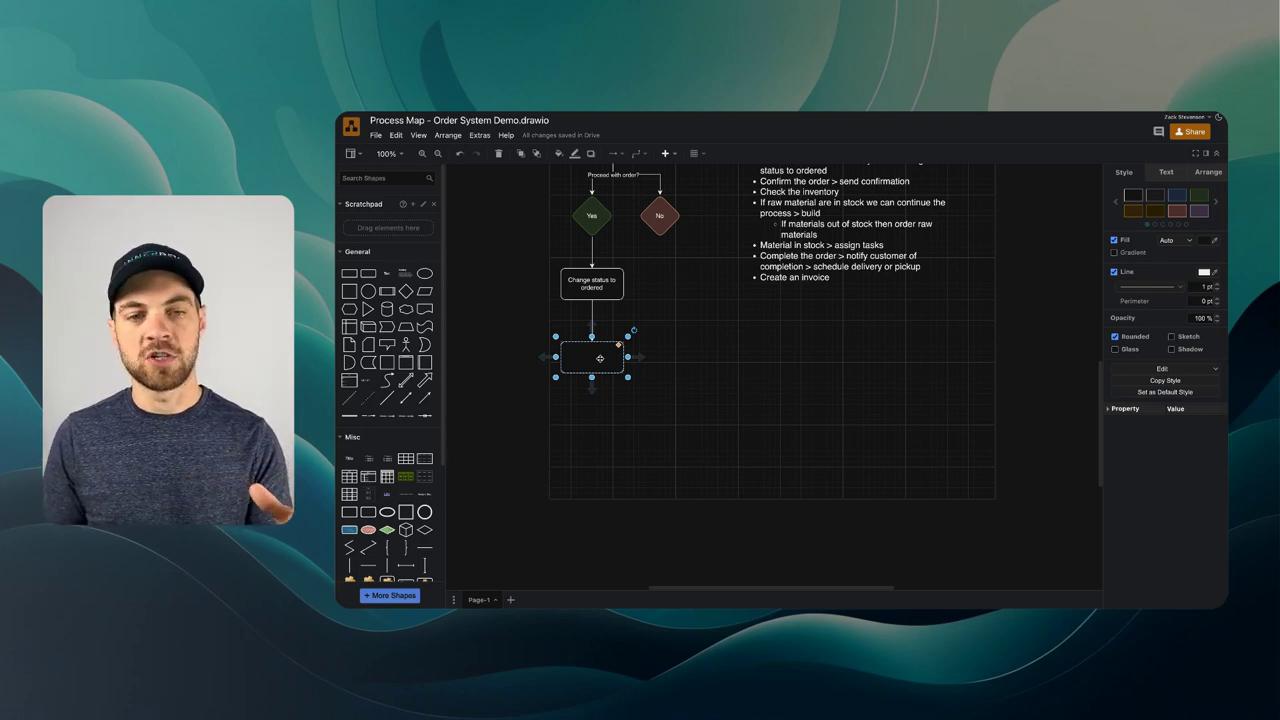
Label the new box 'Check Inventory' and add a connected decision diamond below it.
double_click(600, 358)
text(Check Inventory)
click(591, 390)
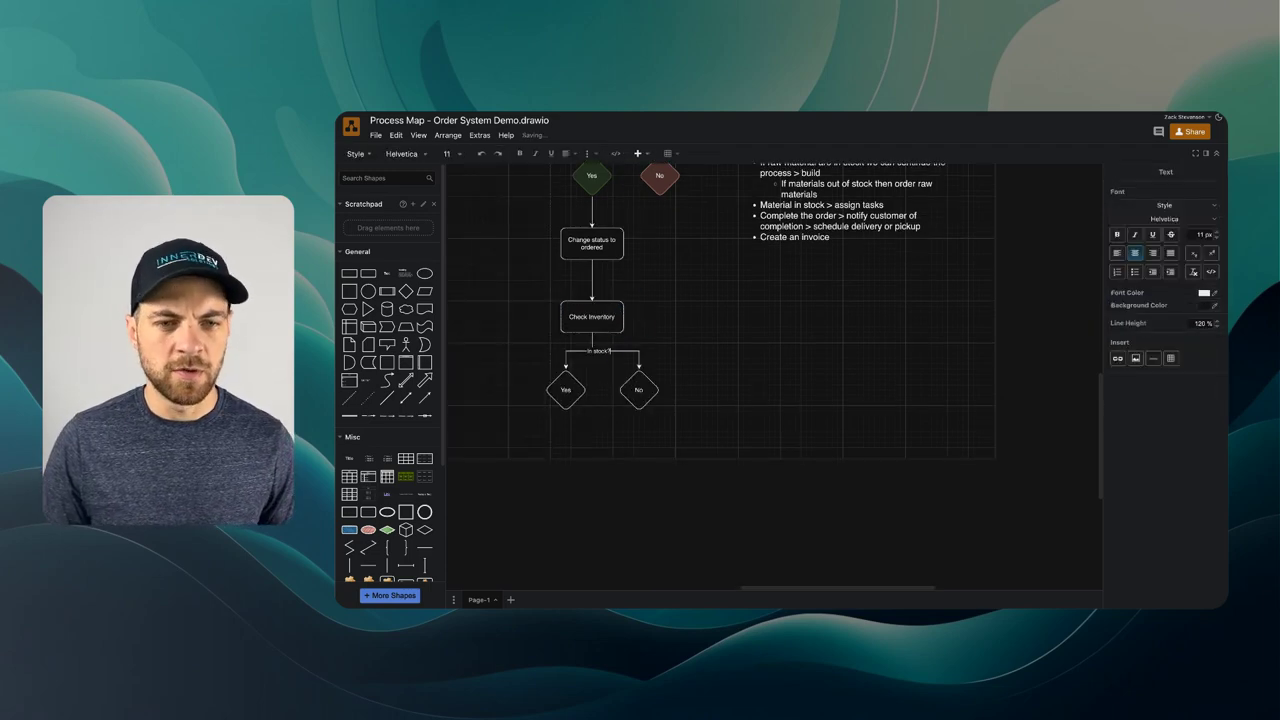
click(698, 342)
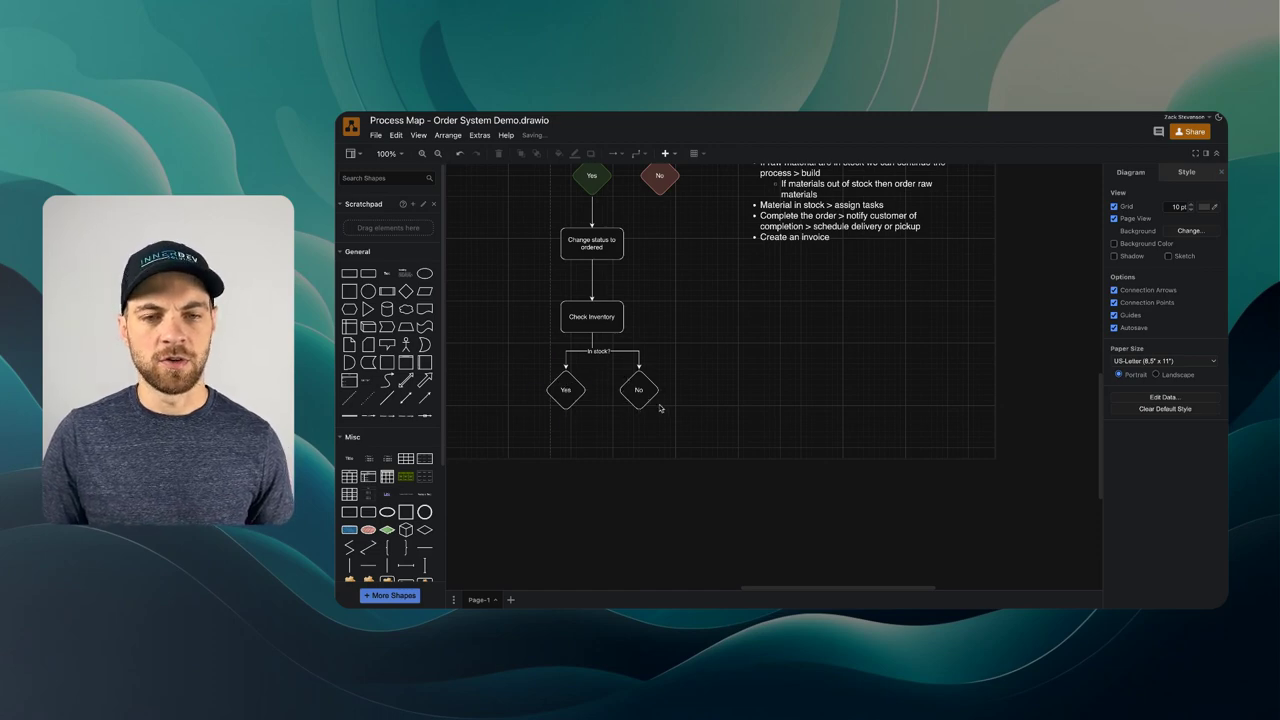
Add an 'Order more material' step after the No diamond with an arrow back to Check Inventory.
scroll(646, 390, down, 2)
click(646, 301)
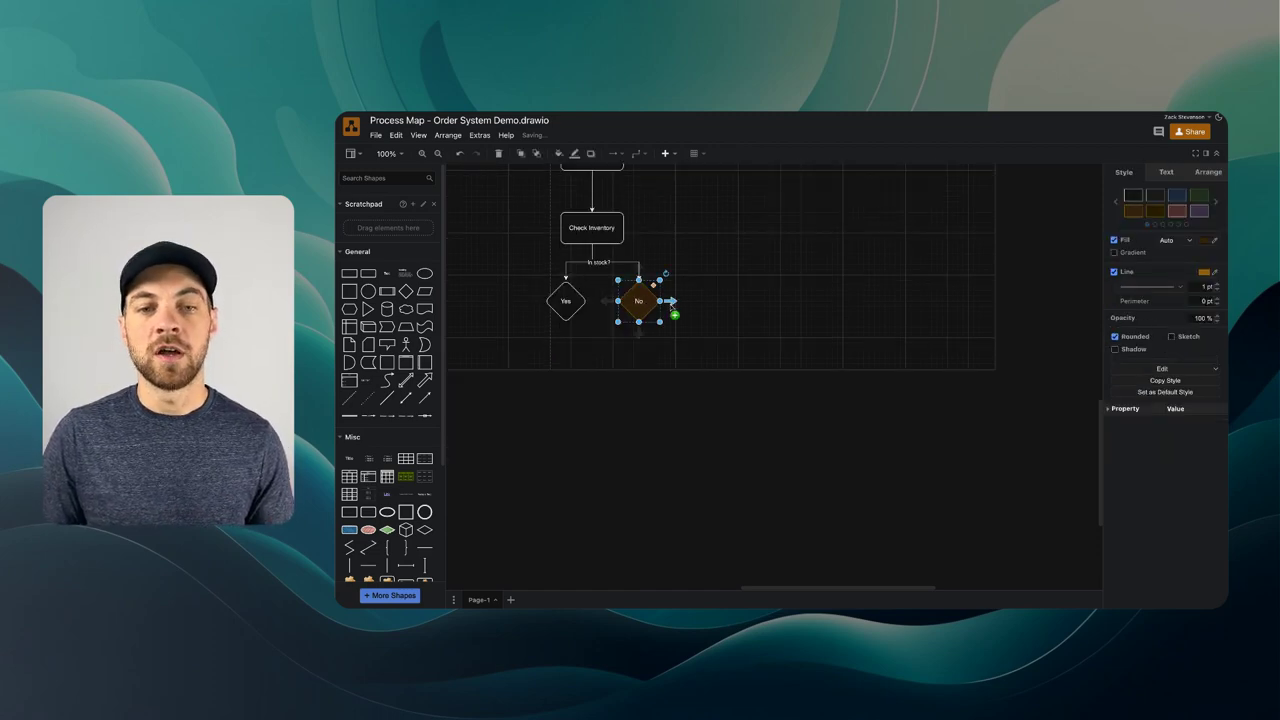
click(686, 302)
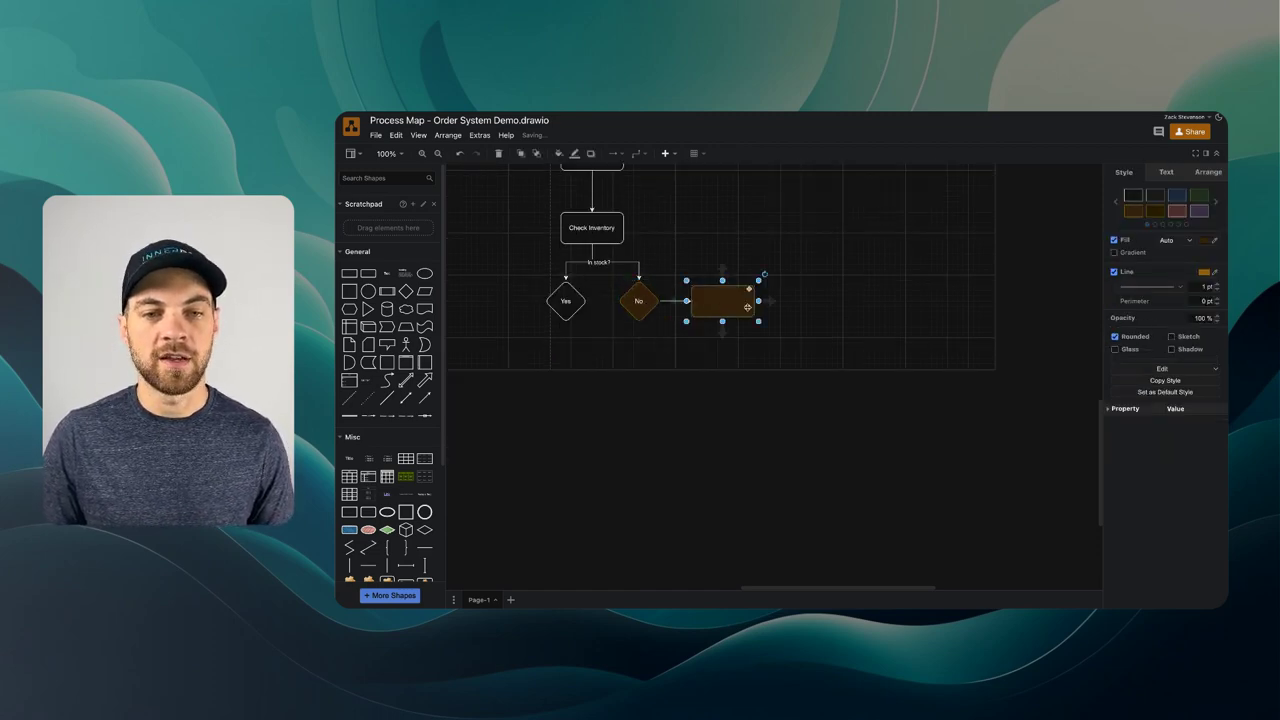
double_click(737, 303)
text(Order mana)
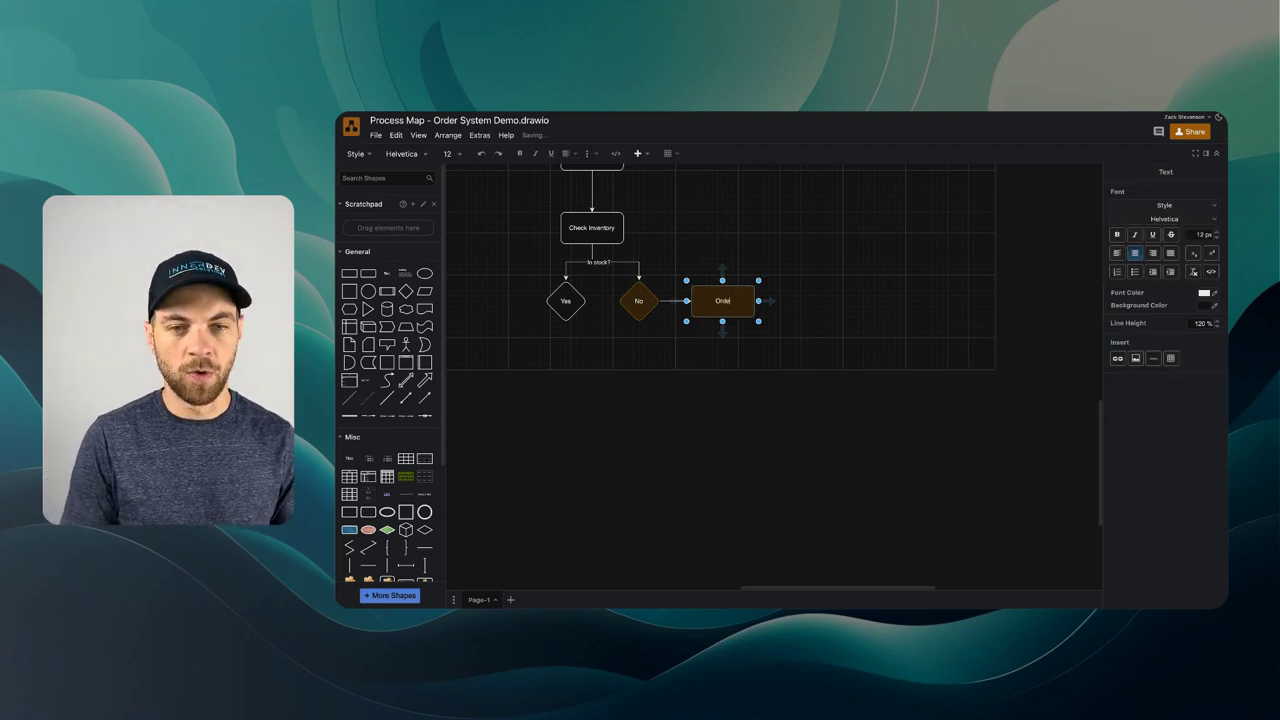
text( material)
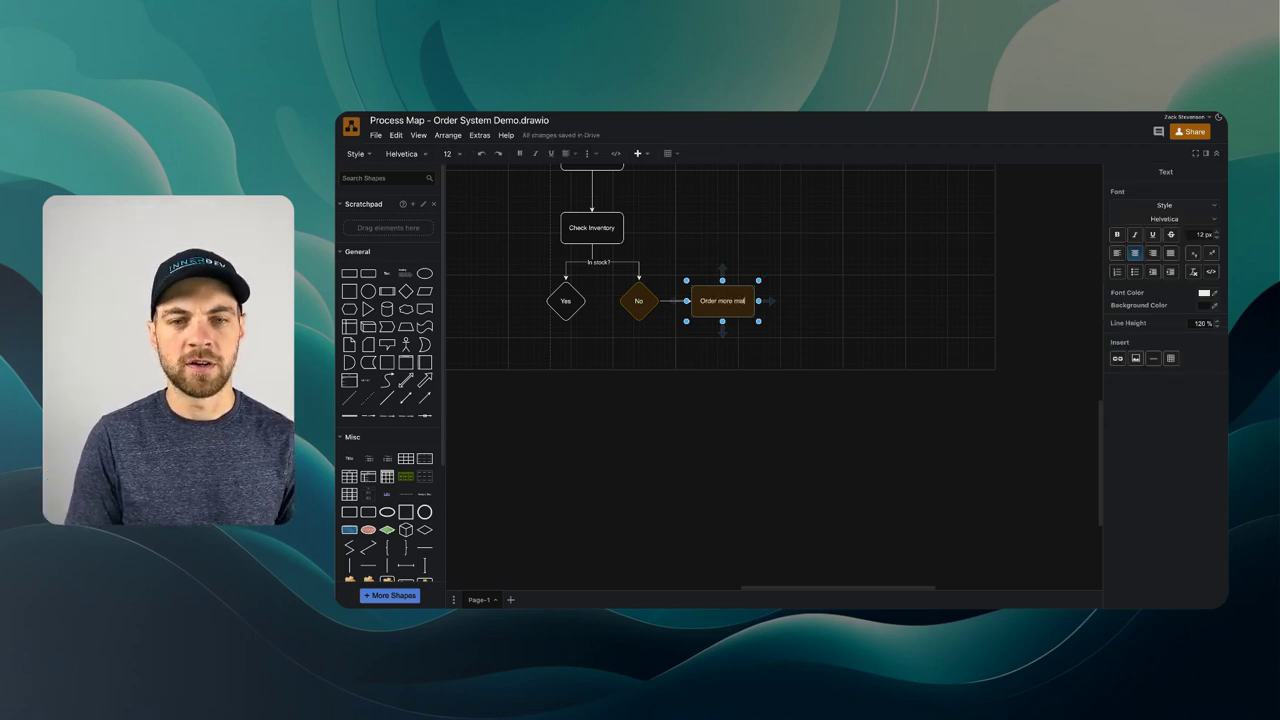
key(Escape)
drag(722, 273, 628, 228)
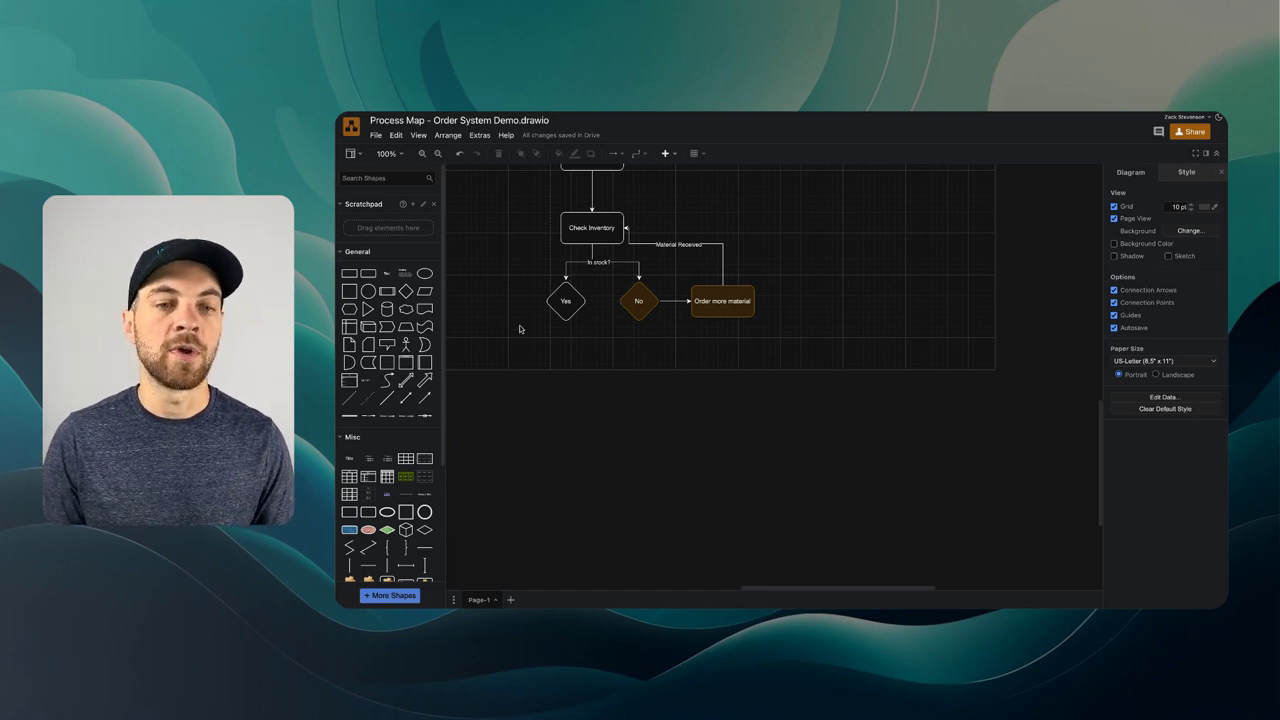
Add an 'Assign Tasks' step box below the in-stock Yes diamond.
click(566, 301)
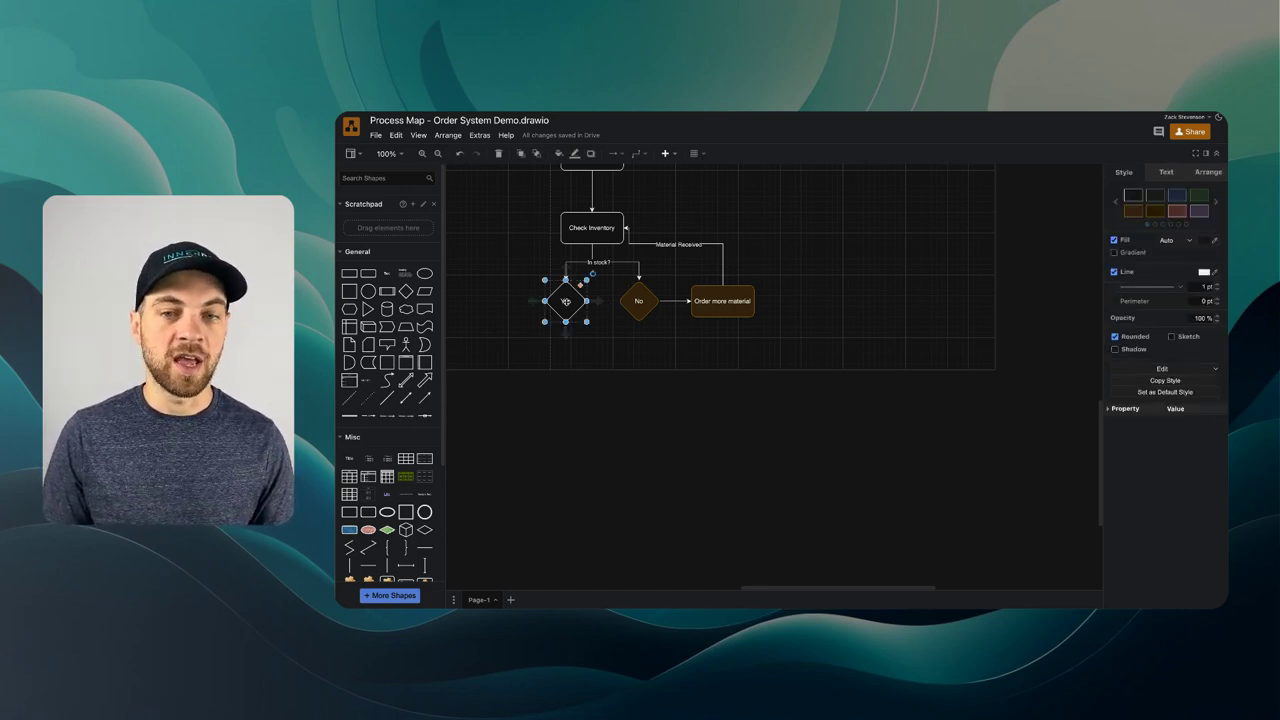
scroll(803, 283, up, 5)
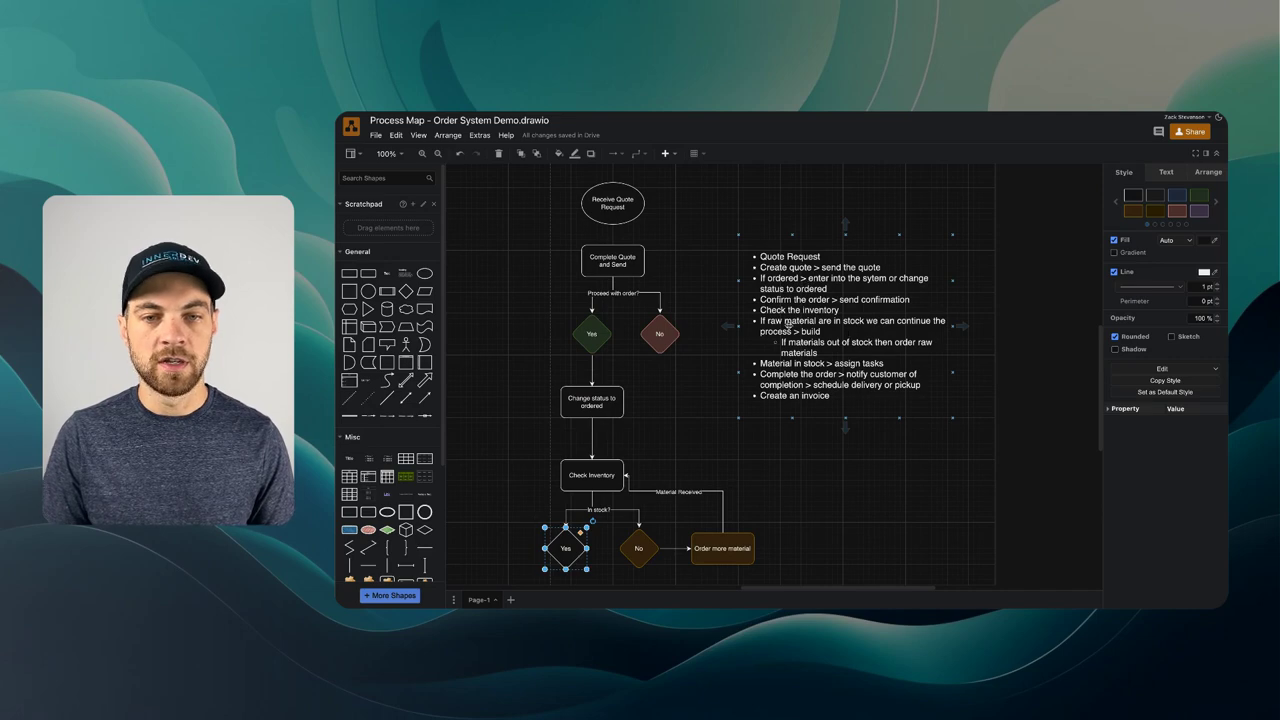
scroll(827, 371, down, 2)
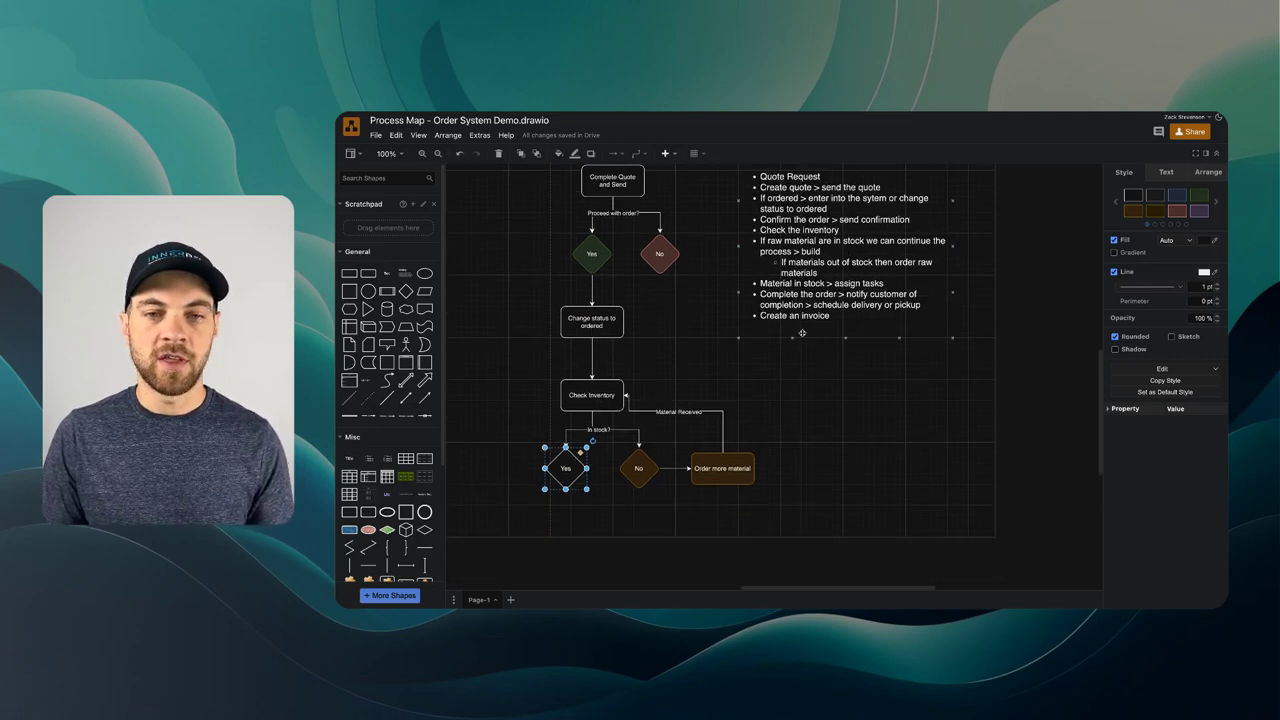
scroll(787, 395, down, 4)
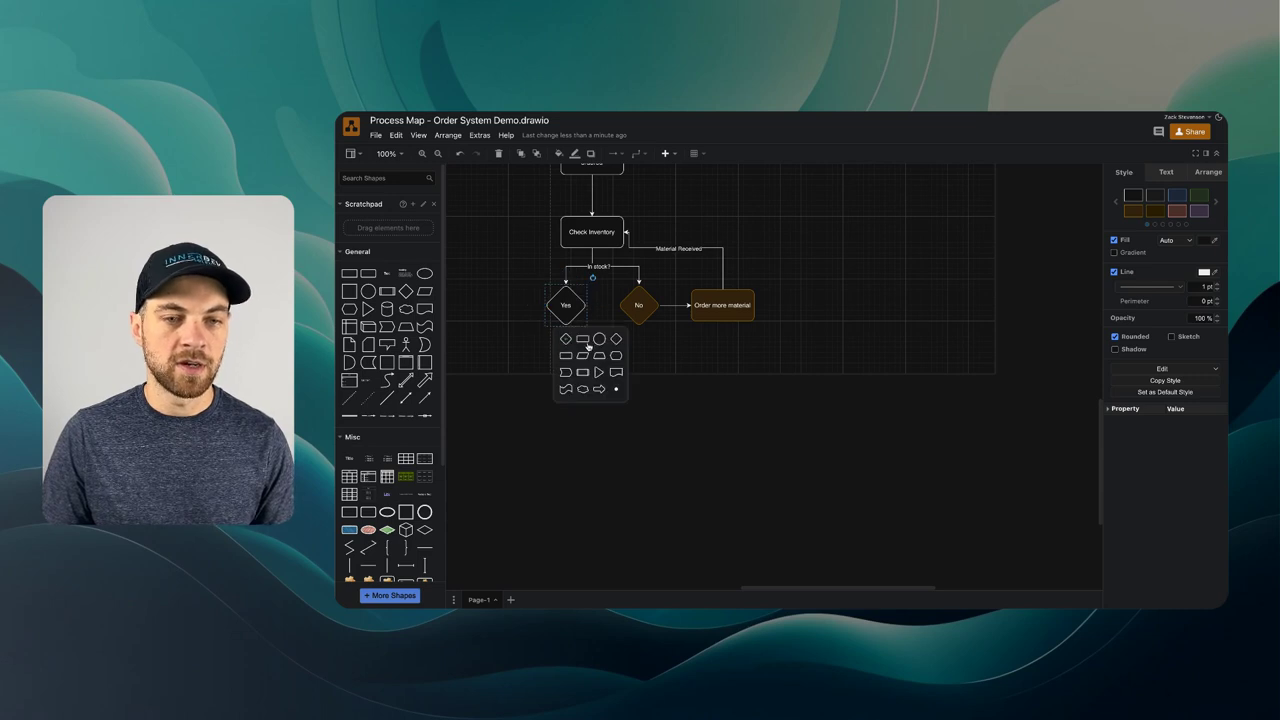
click(589, 344)
text(Assign Tasks)
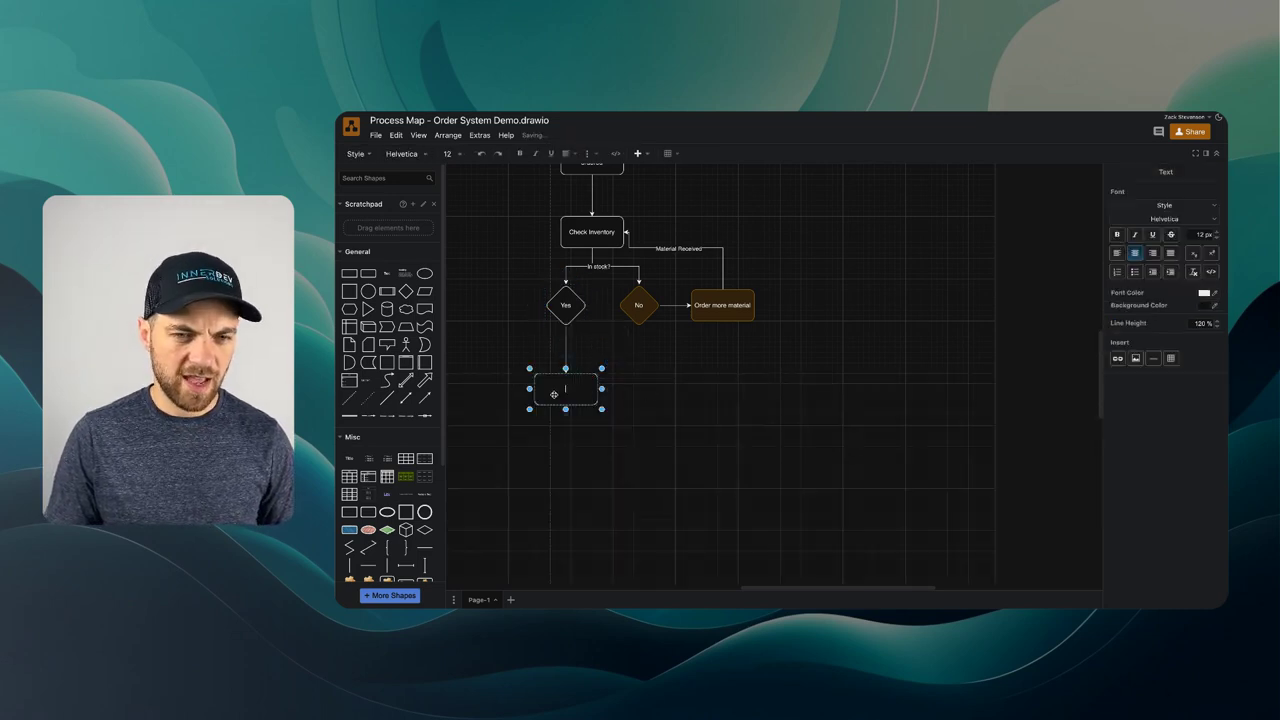
click(628, 394)
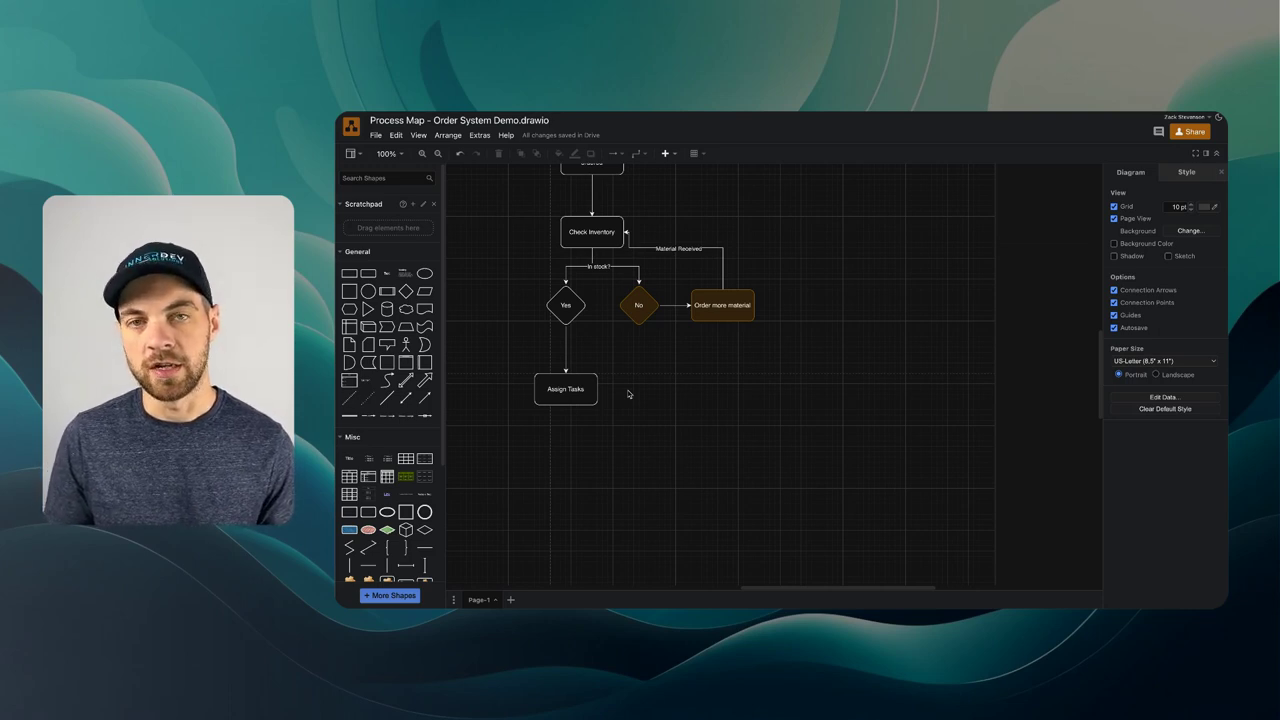
Connect a 'Notify customer for Pickup' box below Assign Tasks, labelling the arrow 'Parts/items is complete'.
scroll(626, 390, down, 4)
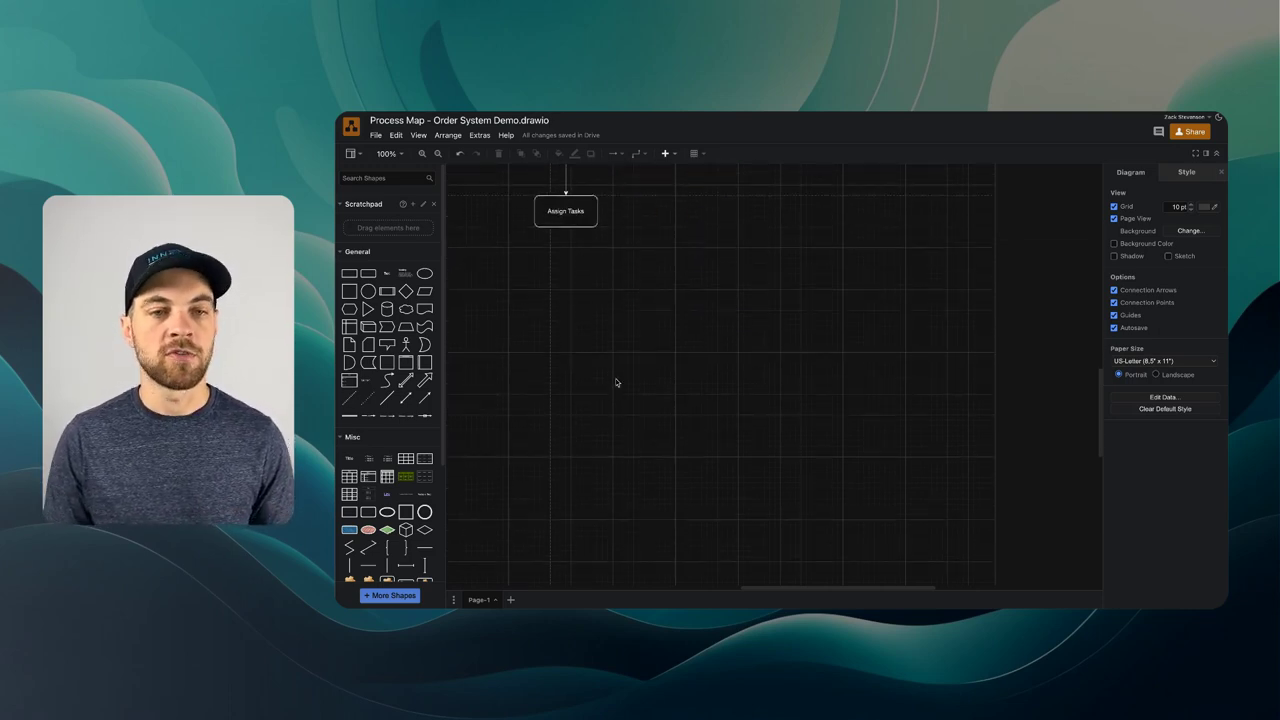
click(568, 214)
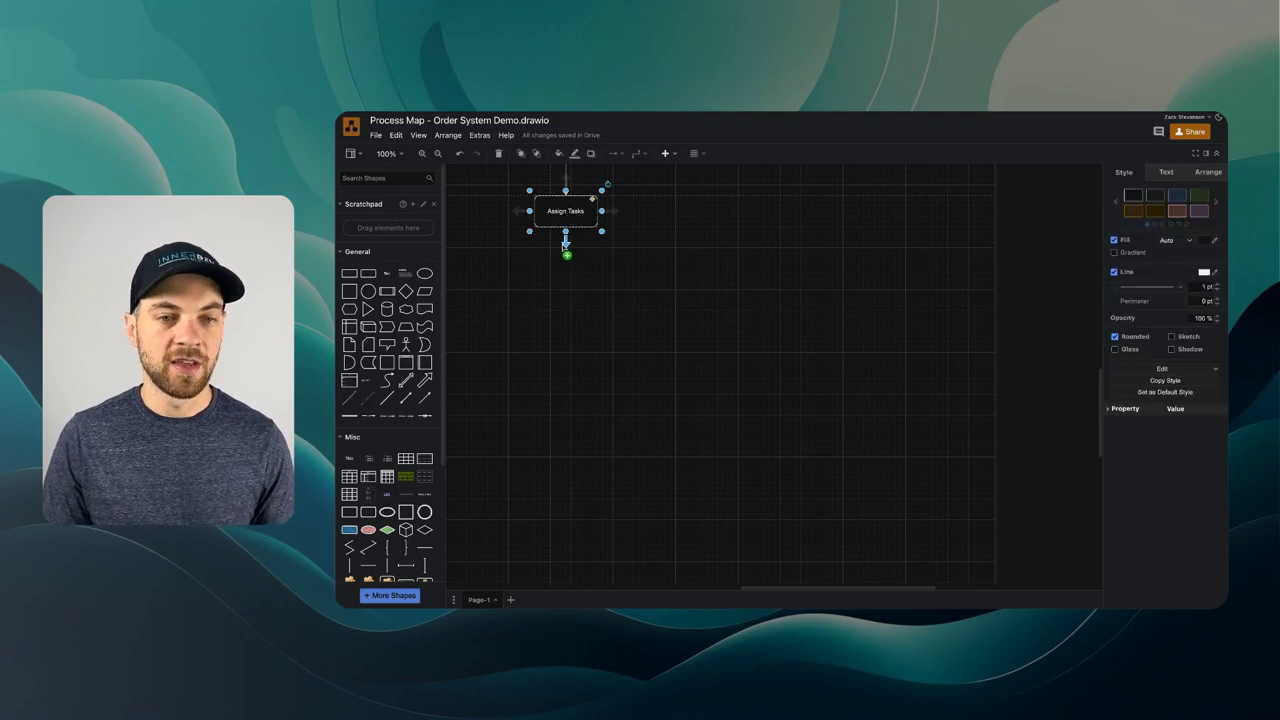
click(566, 246)
click(564, 246)
text(Parts/)
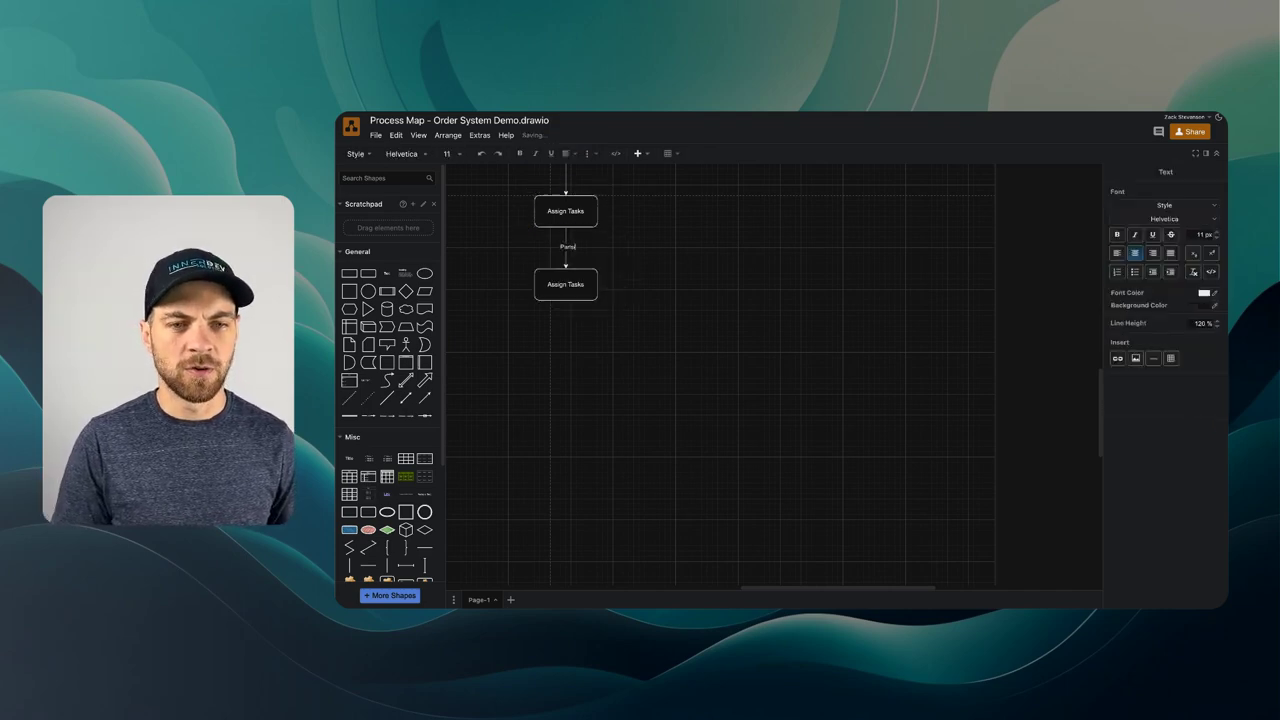
text(items is comp)
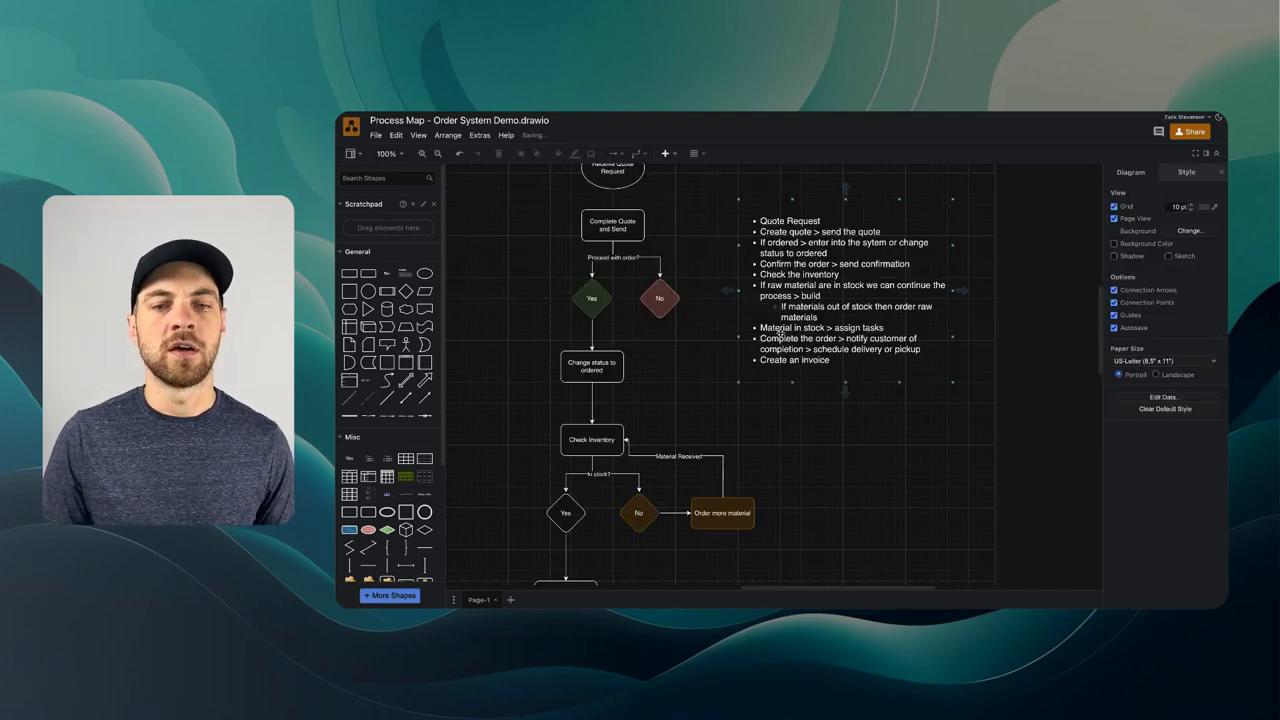
scroll(870, 350, down, 5)
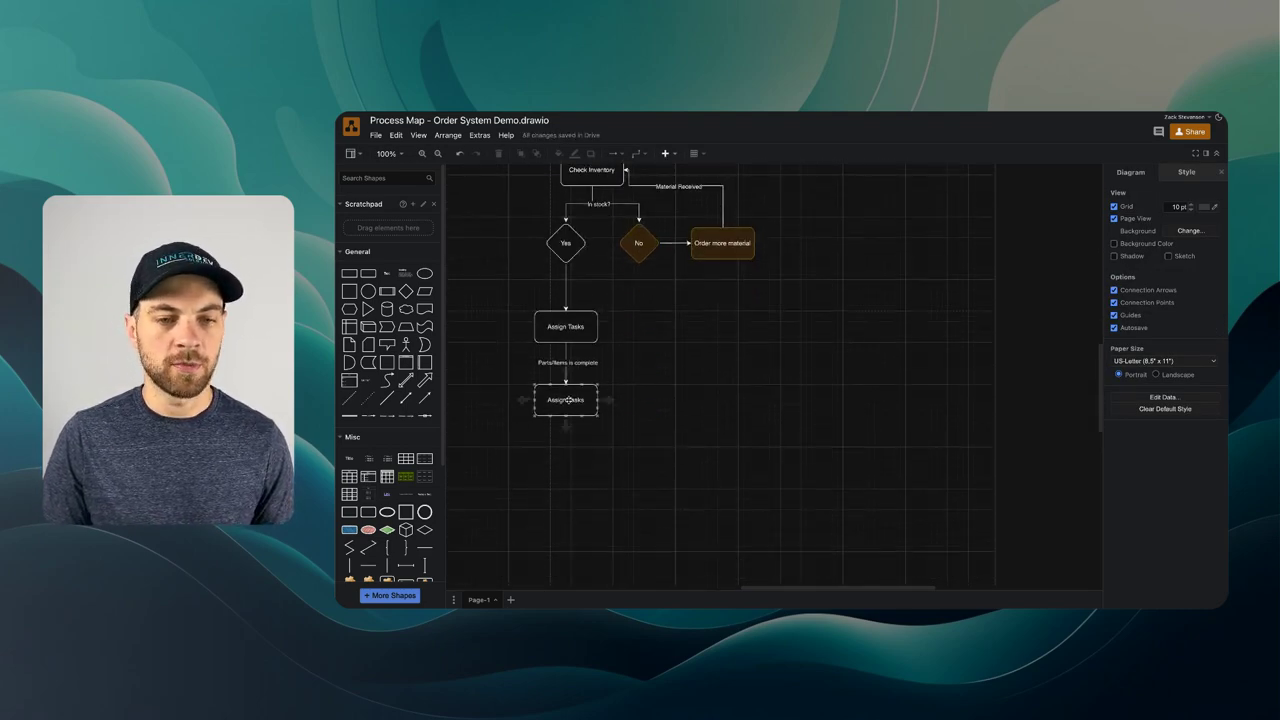
double_click(567, 399)
text(Notify)
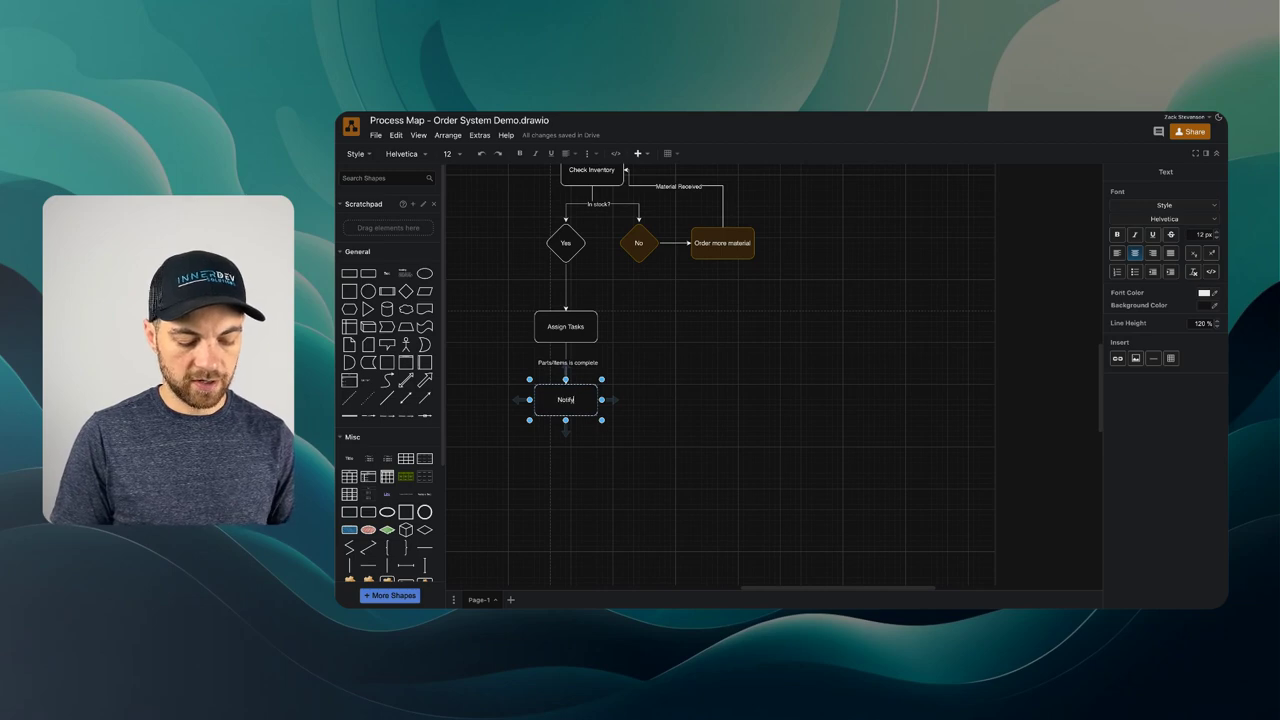
text( customer for Pi)
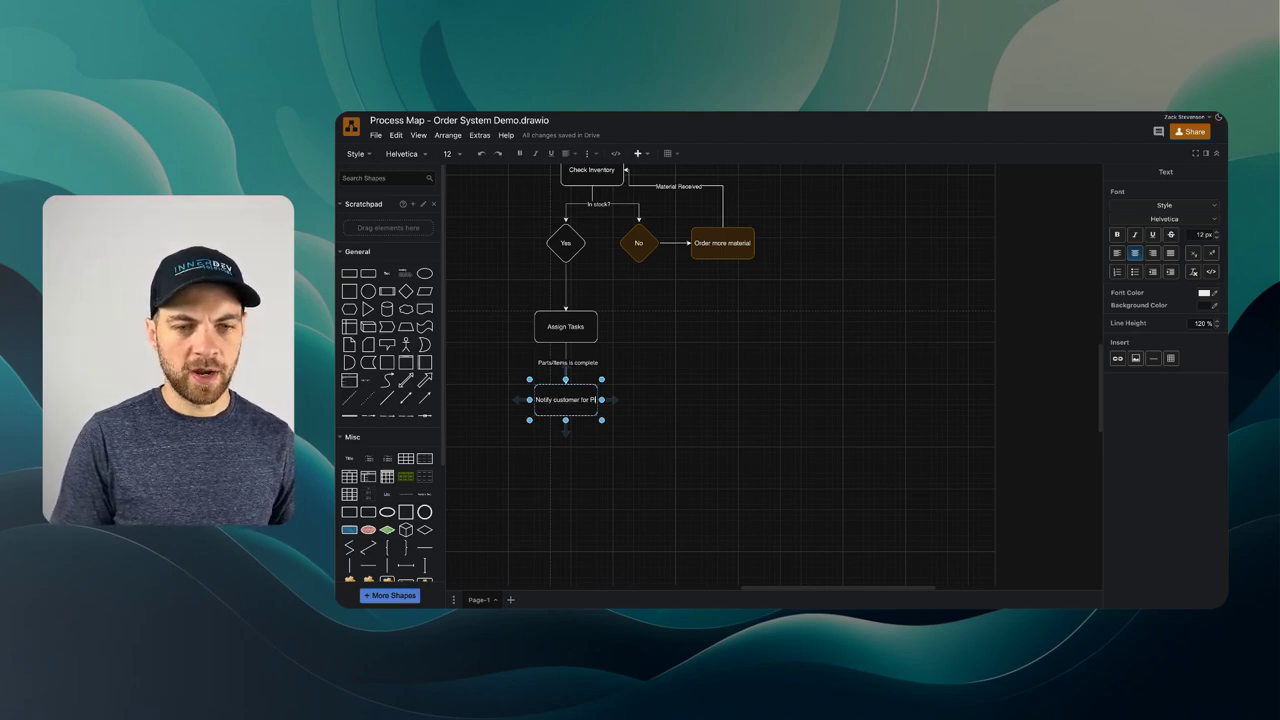
text(ckup)
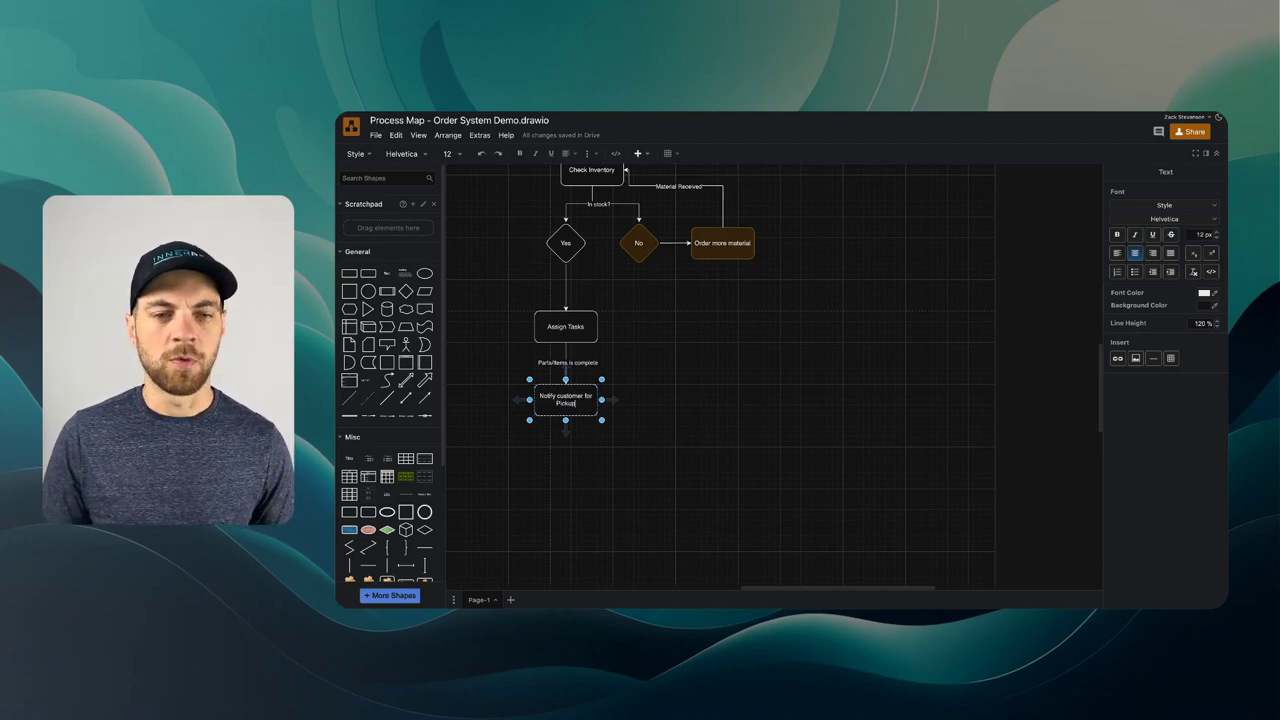
click(643, 391)
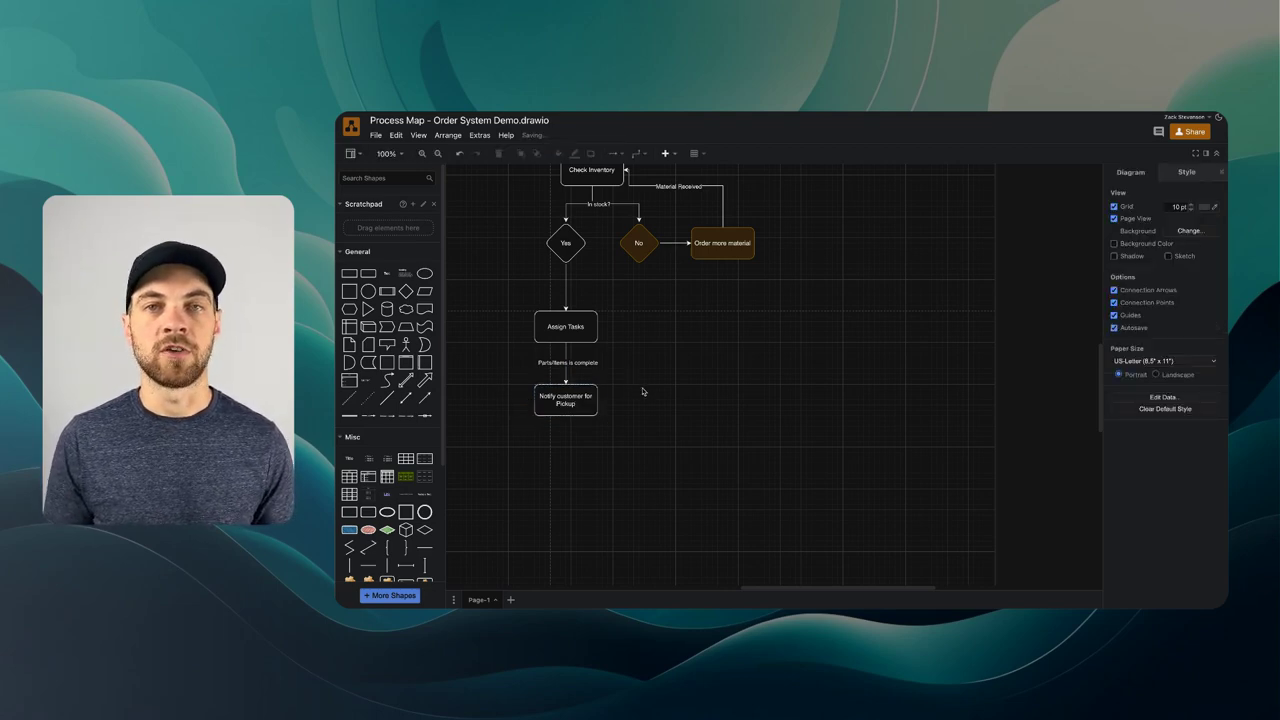
Clone the Notify customer for Pickup box as a connected step below and label it 'Create Invoice'.
scroll(670, 320, down, 3)
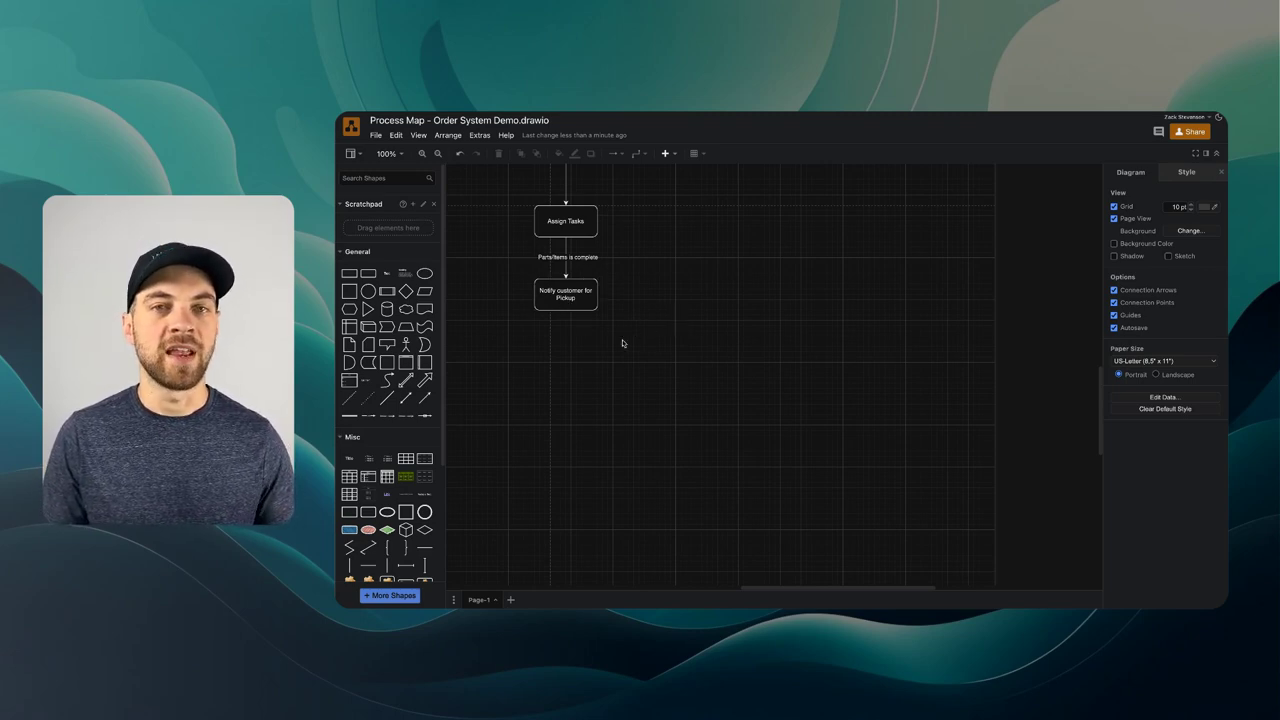
click(561, 298)
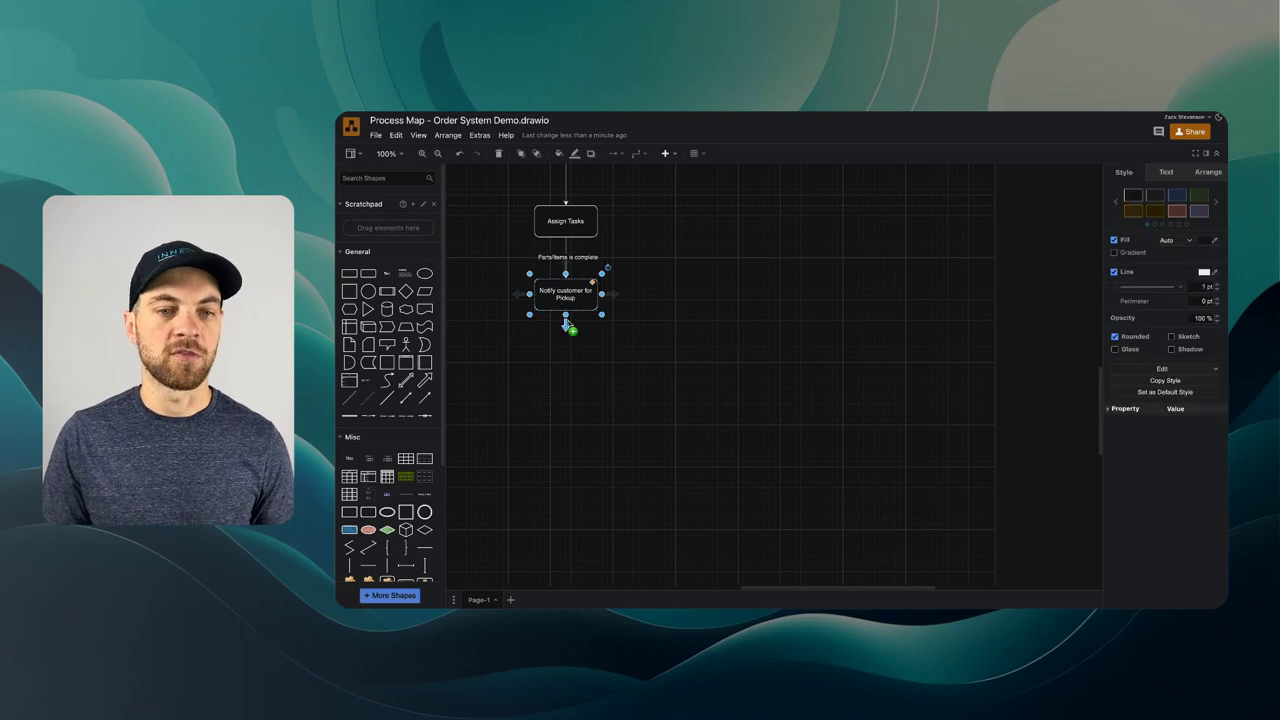
click(566, 331)
double_click(556, 367)
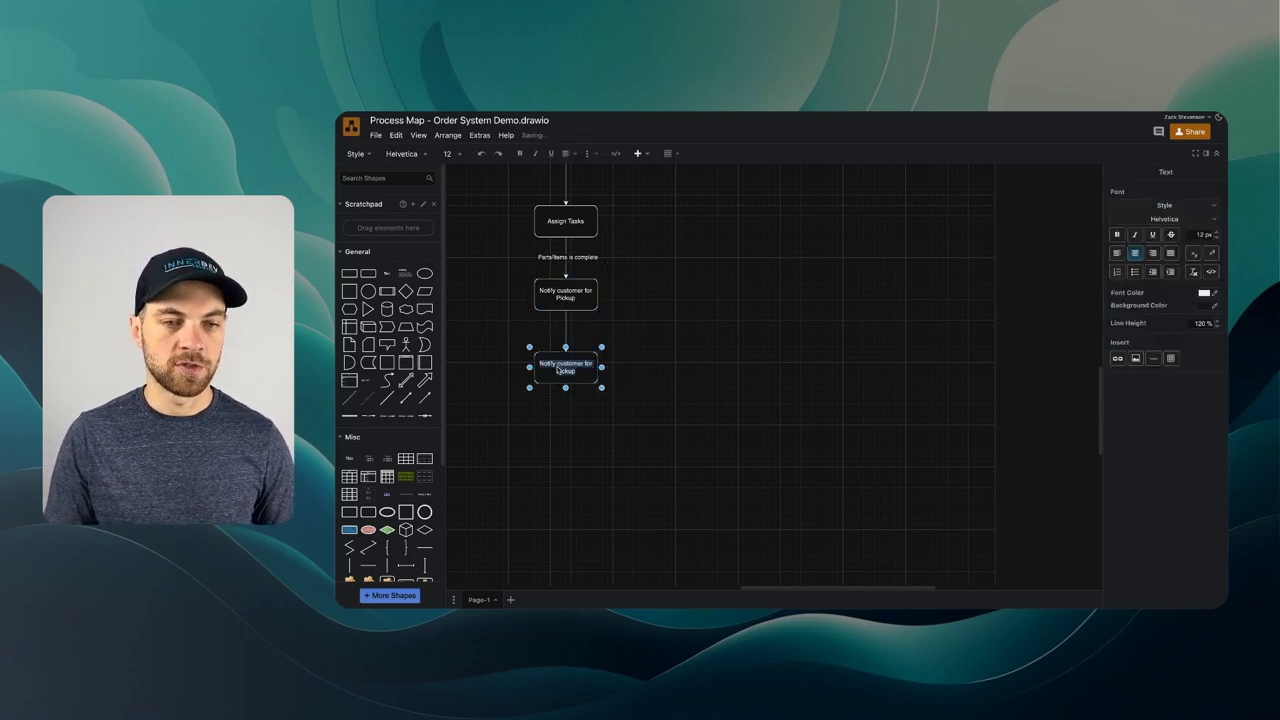
text(Create In)
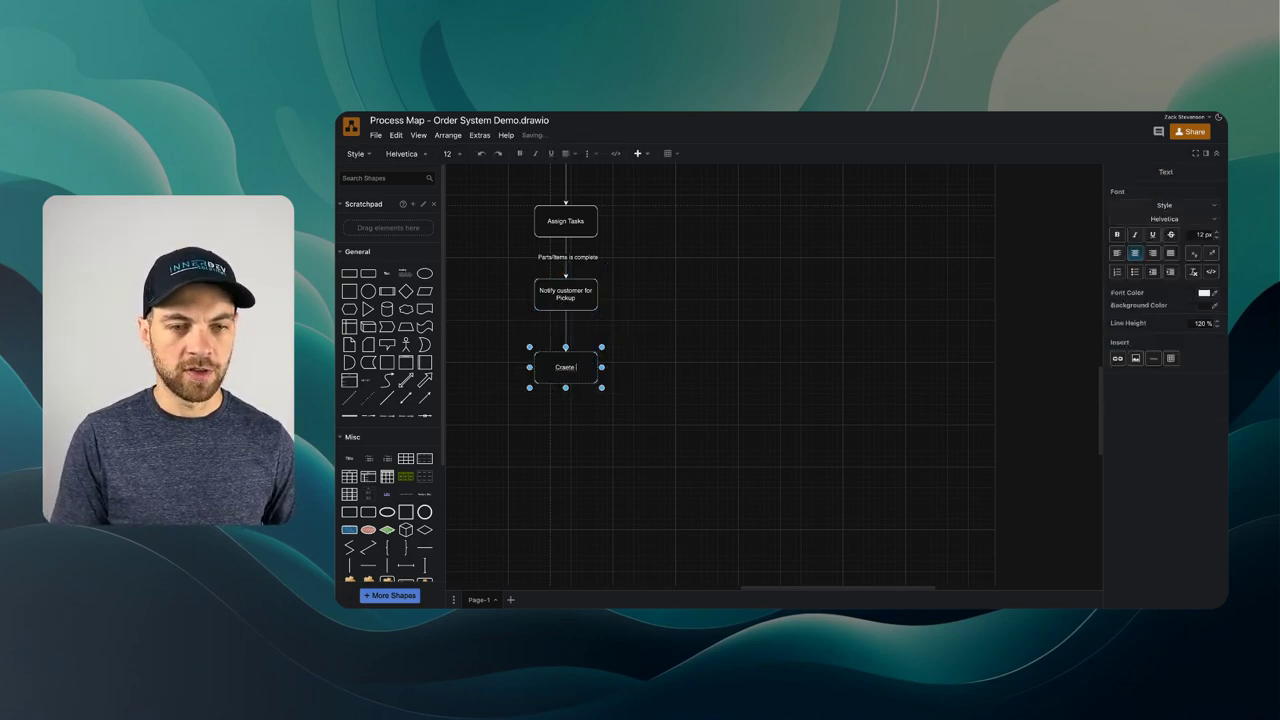
text(voice)
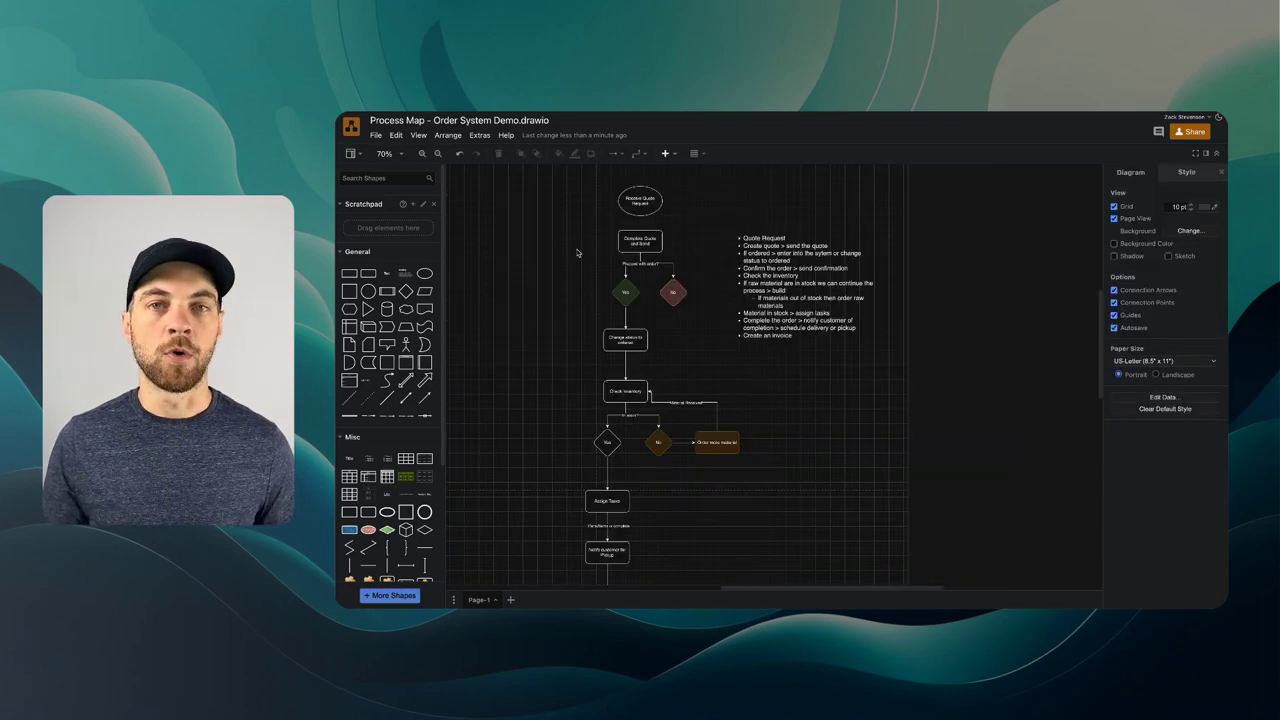
scroll(598, 236, up, 3)
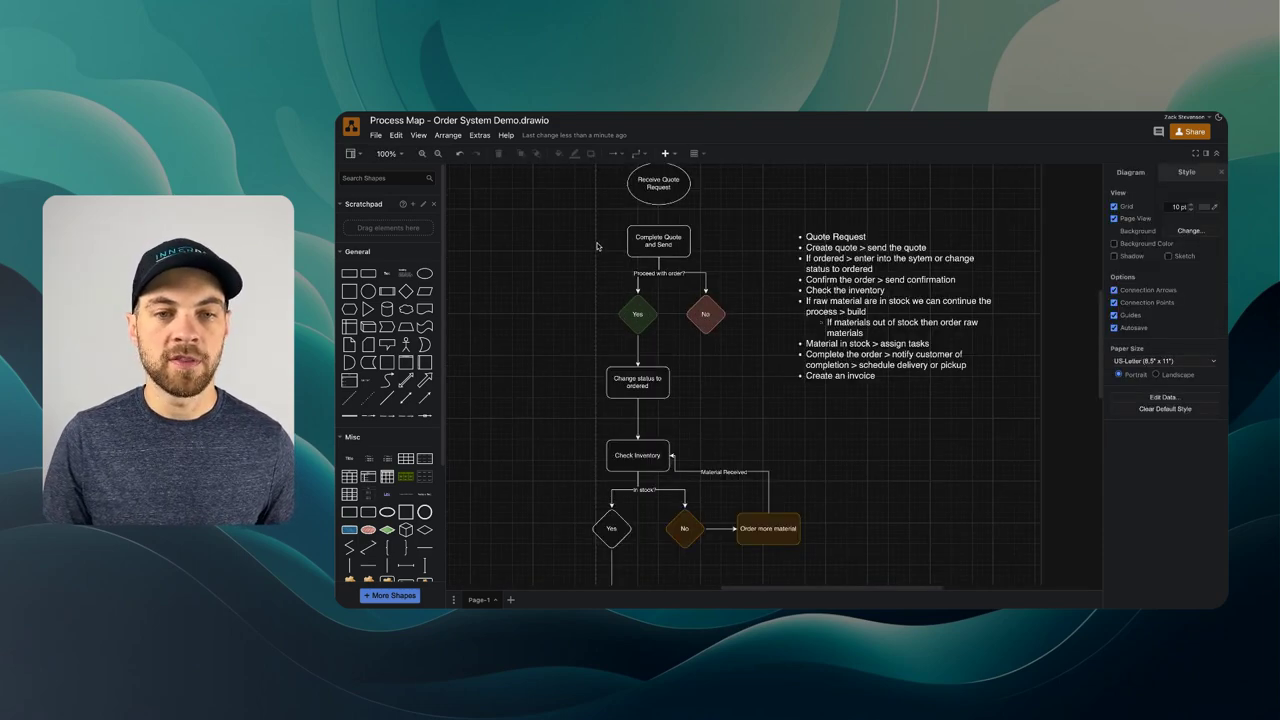
scroll(606, 226, up, 4)
scroll(606, 226, down, 4)
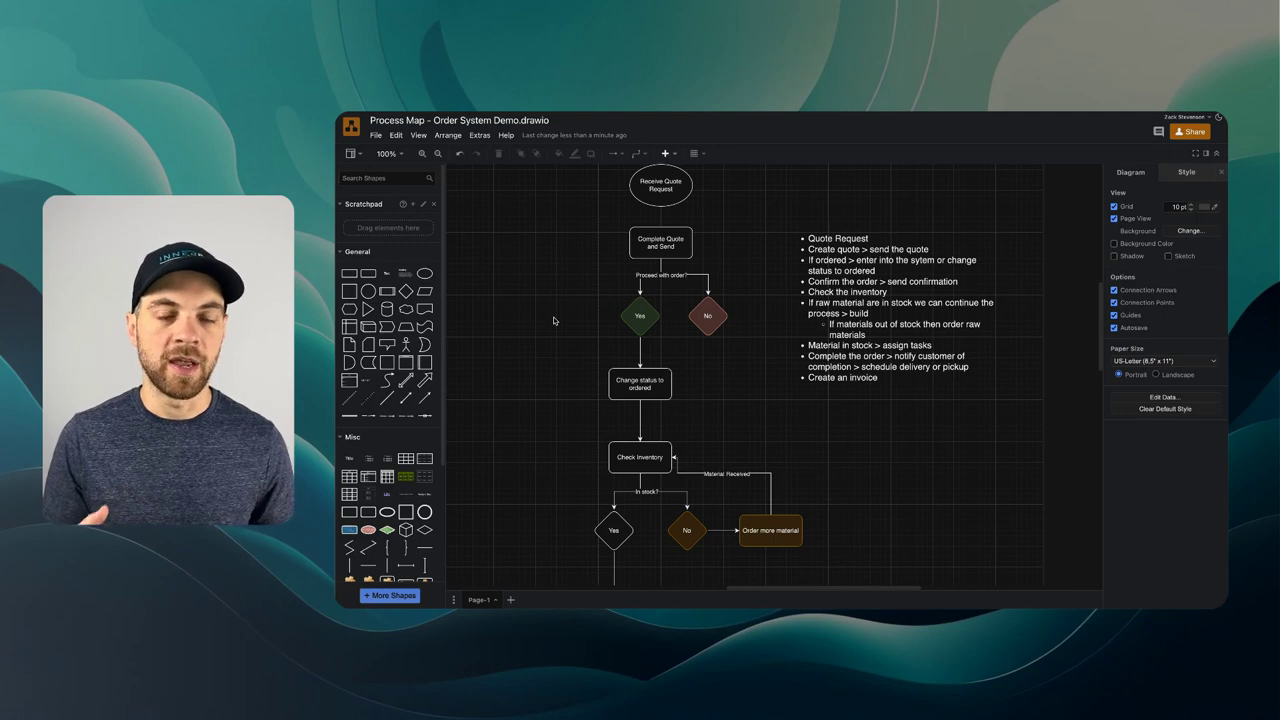
scroll(554, 318, down, 5)
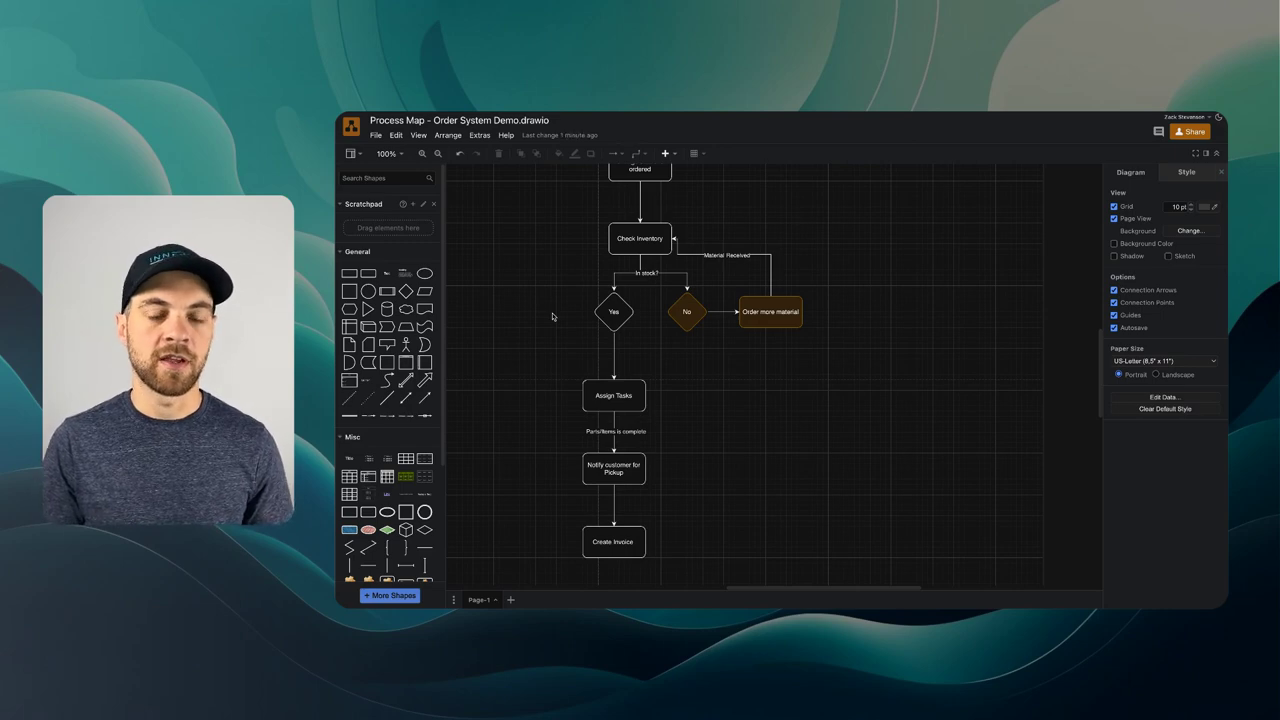
scroll(552, 317, up, 3)
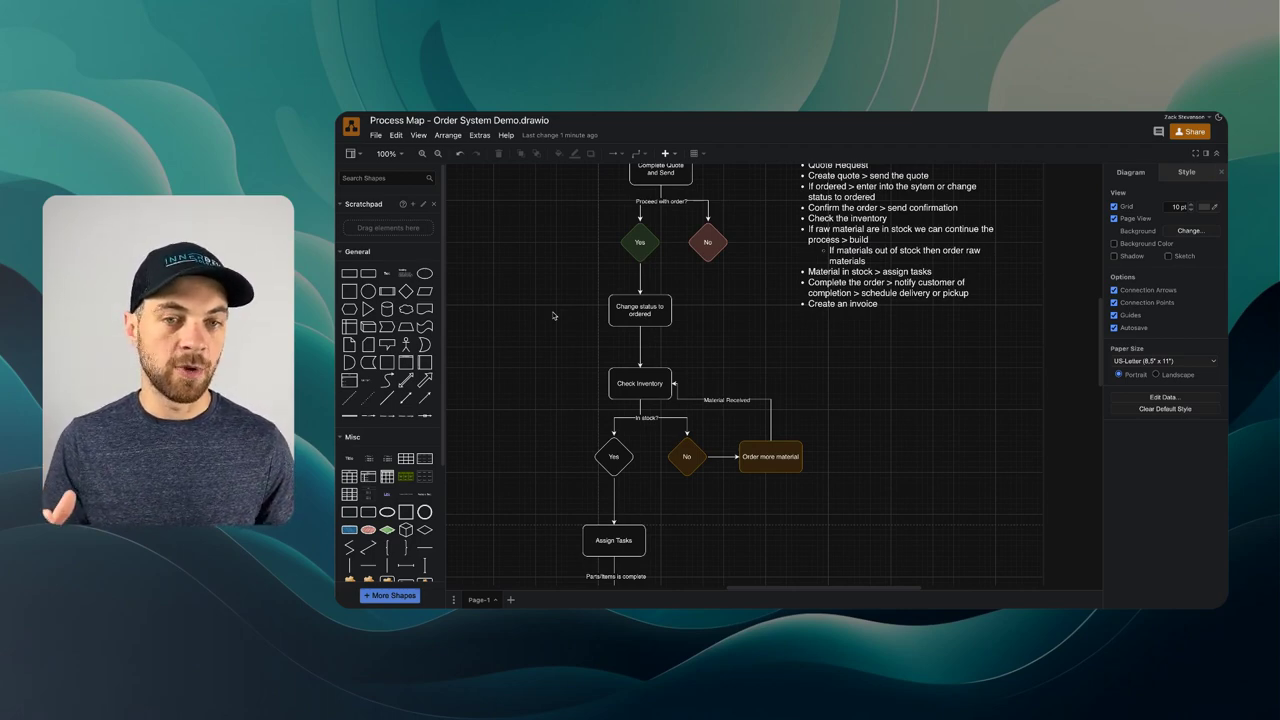
scroll(552, 316, down, 4)
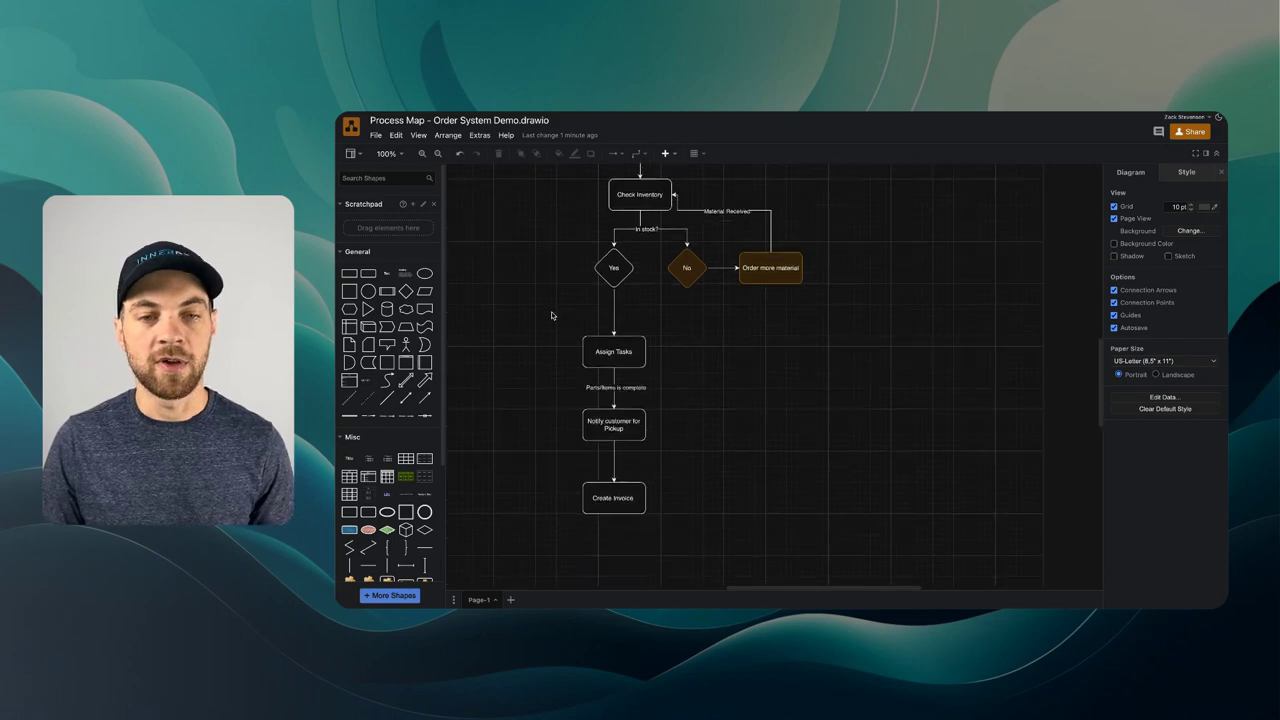
scroll(551, 315, up, 2)
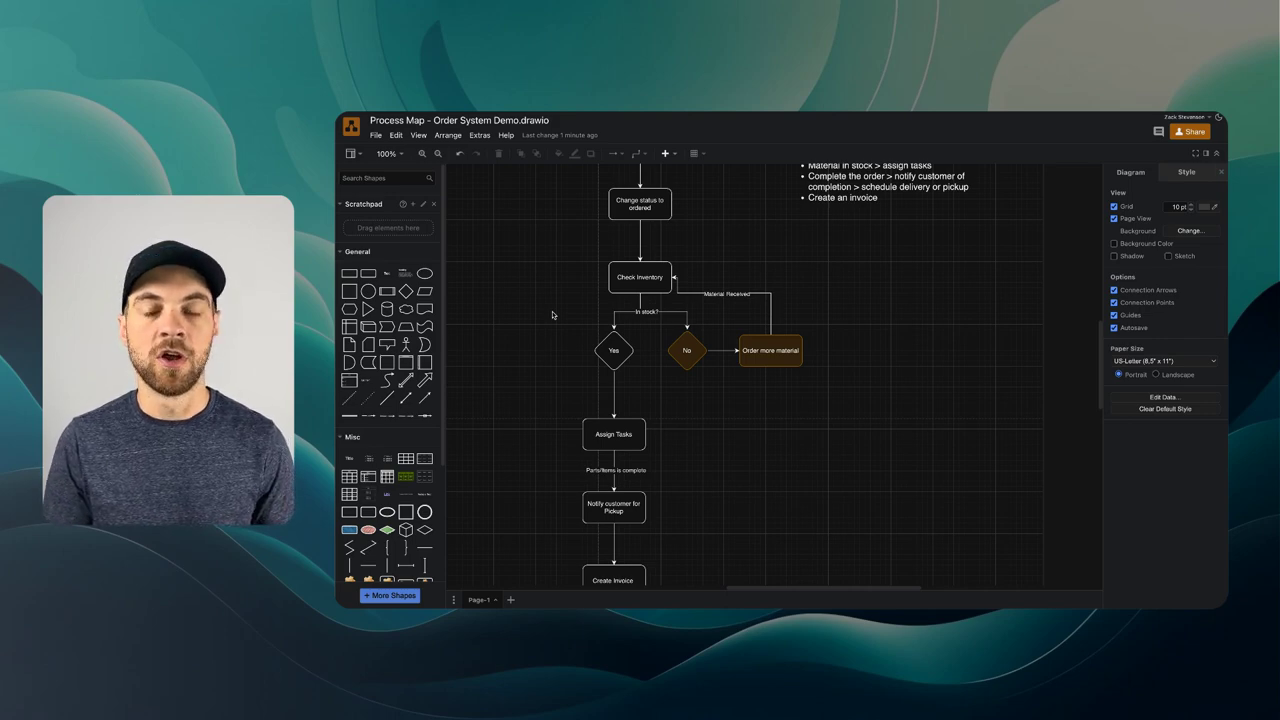
scroll(552, 315, up, 3)
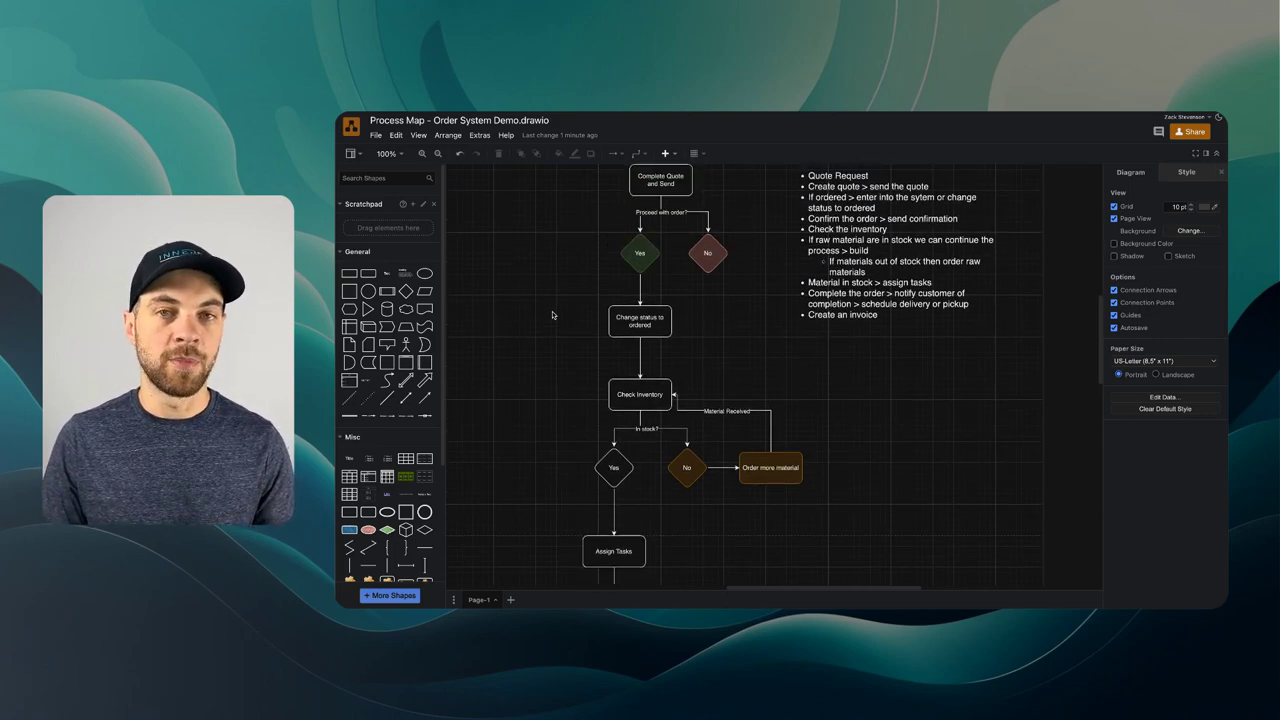
scroll(552, 315, up, 3)
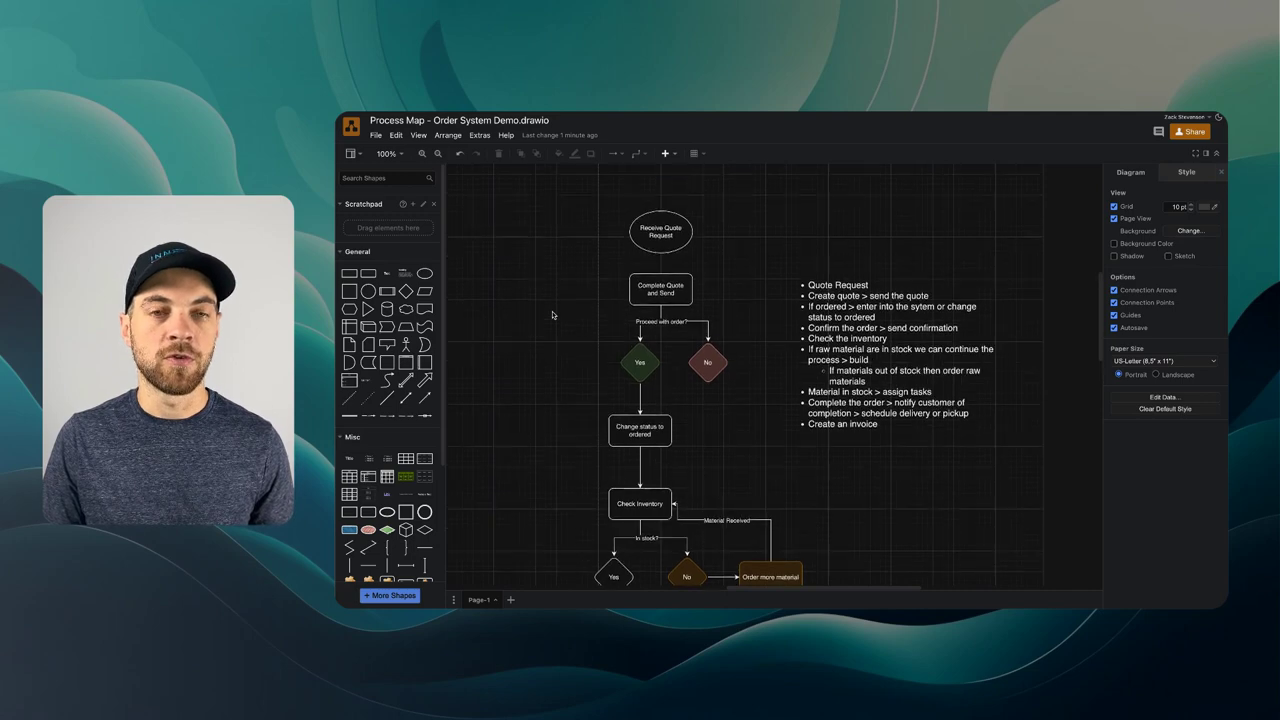
scroll(552, 315, down, 3)
scroll(552, 315, up, 2)
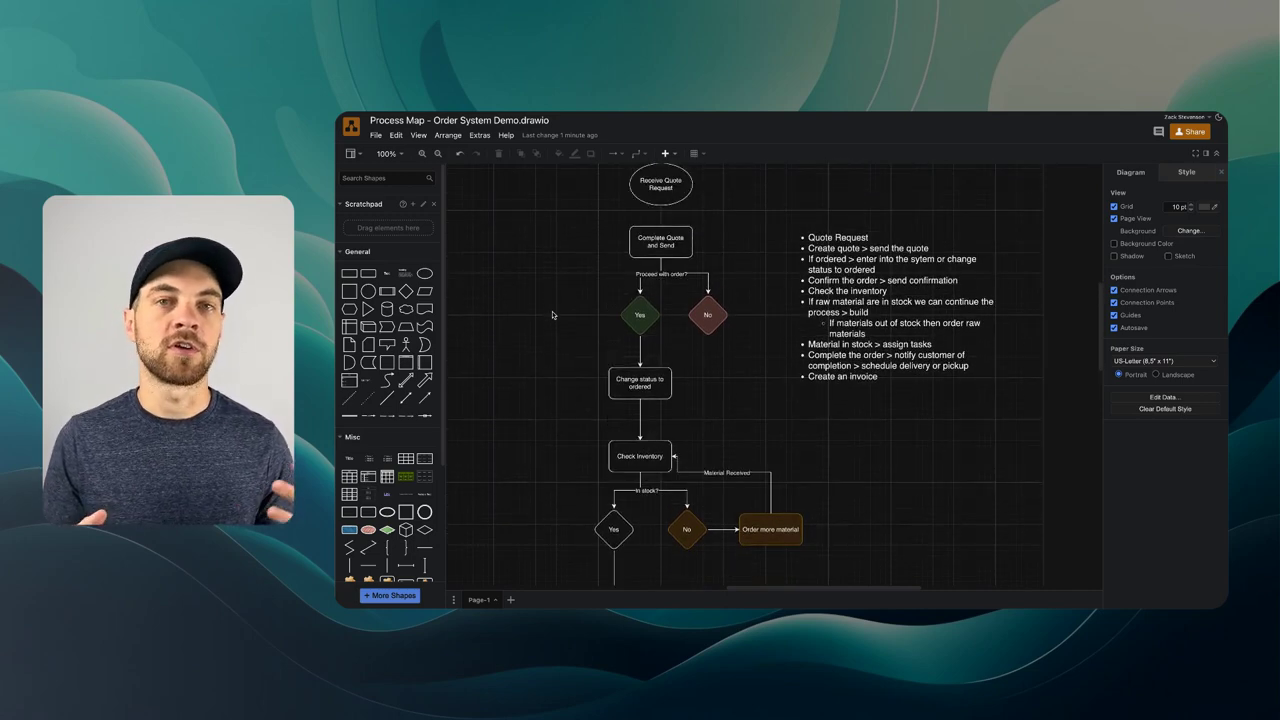